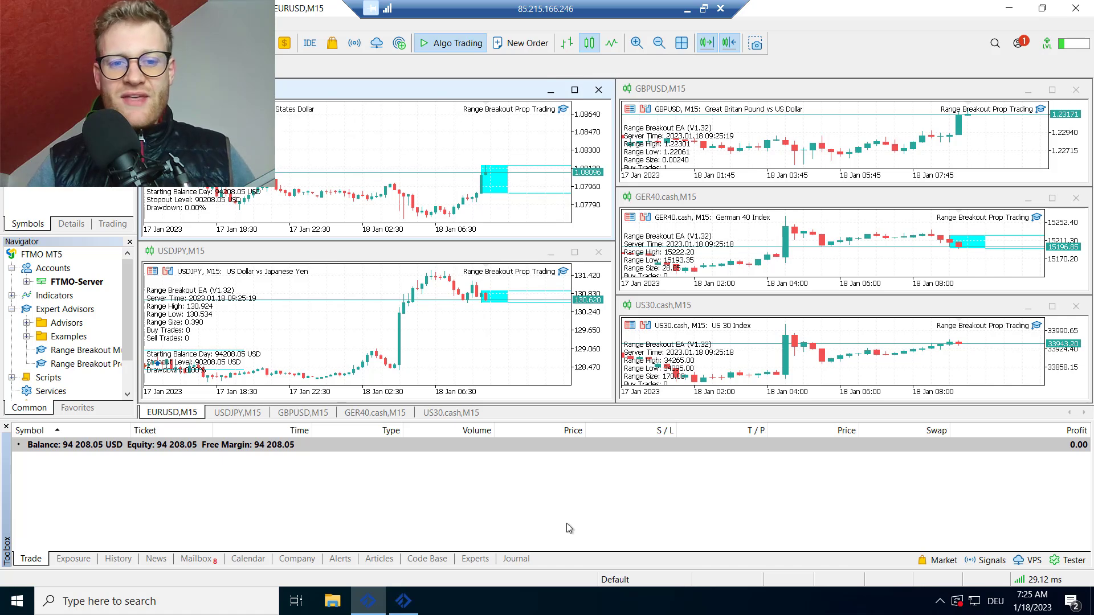
pyautogui.click(110, 560)
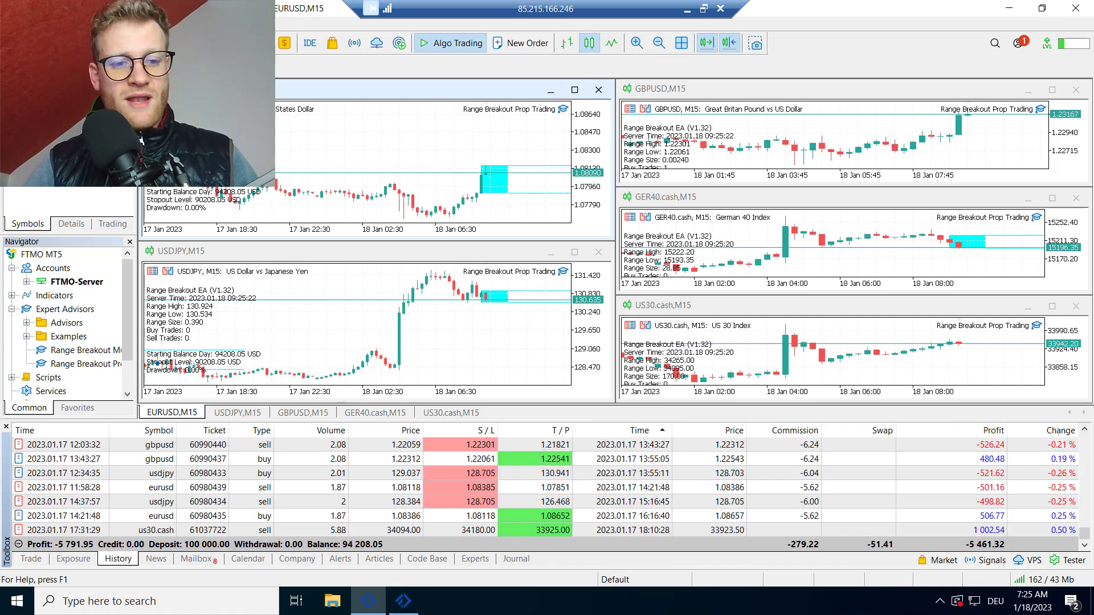
pyautogui.click(31, 558)
pyautogui.click(111, 559)
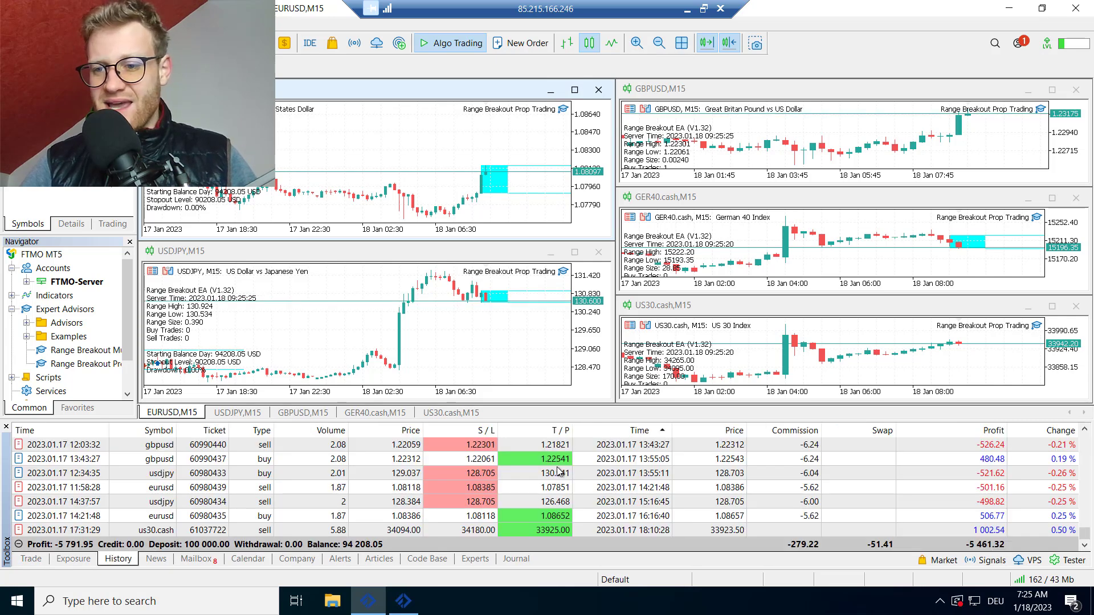
pyautogui.scroll(3, 558, 471)
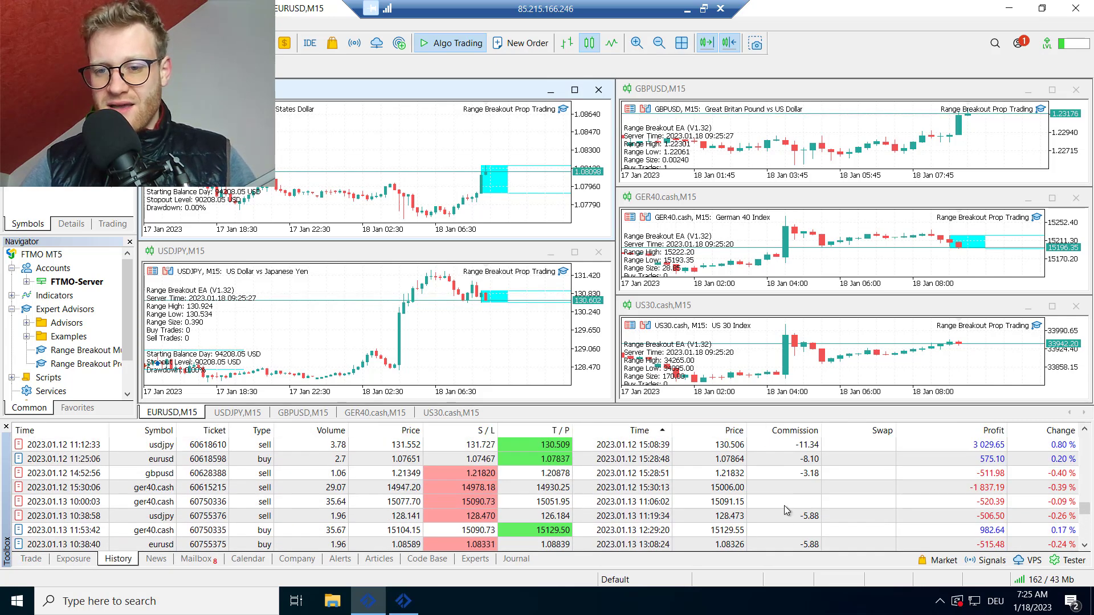
pyautogui.click(812, 489)
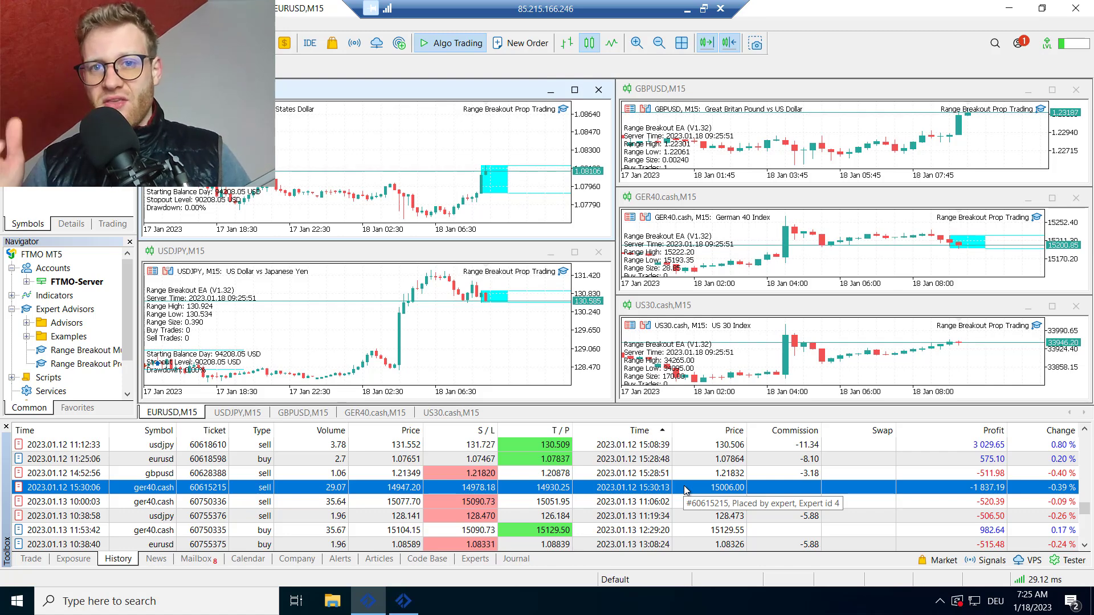
pyautogui.click(39, 560)
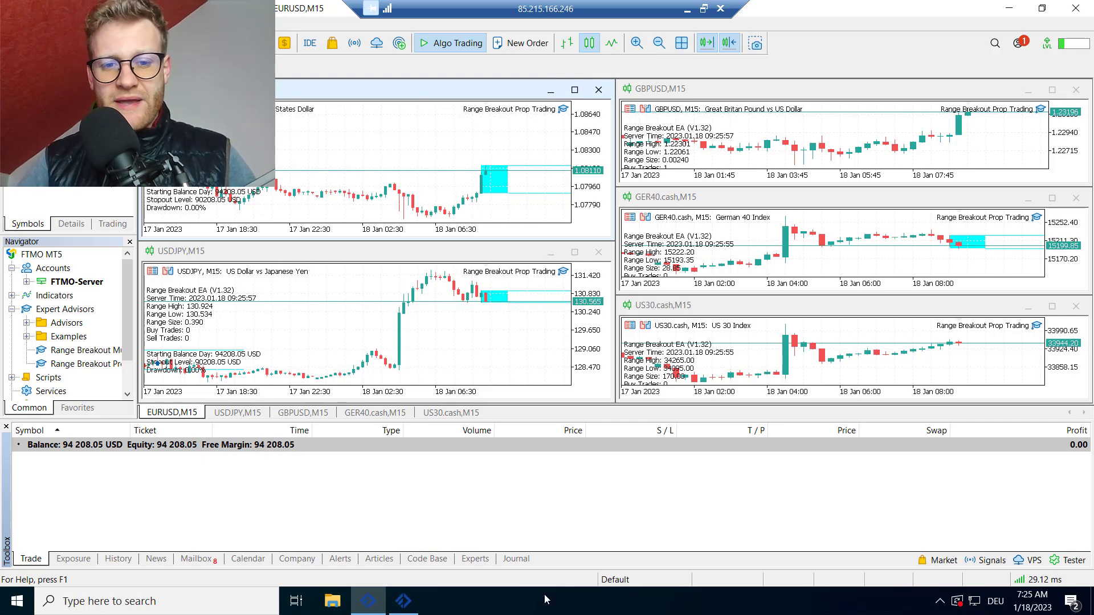
# Bring up the Strategy Tester for Range Breakout Multi Curr.ex5 and hide the Toolbox trade list
pyautogui.hotkey('ctrl', 'r')
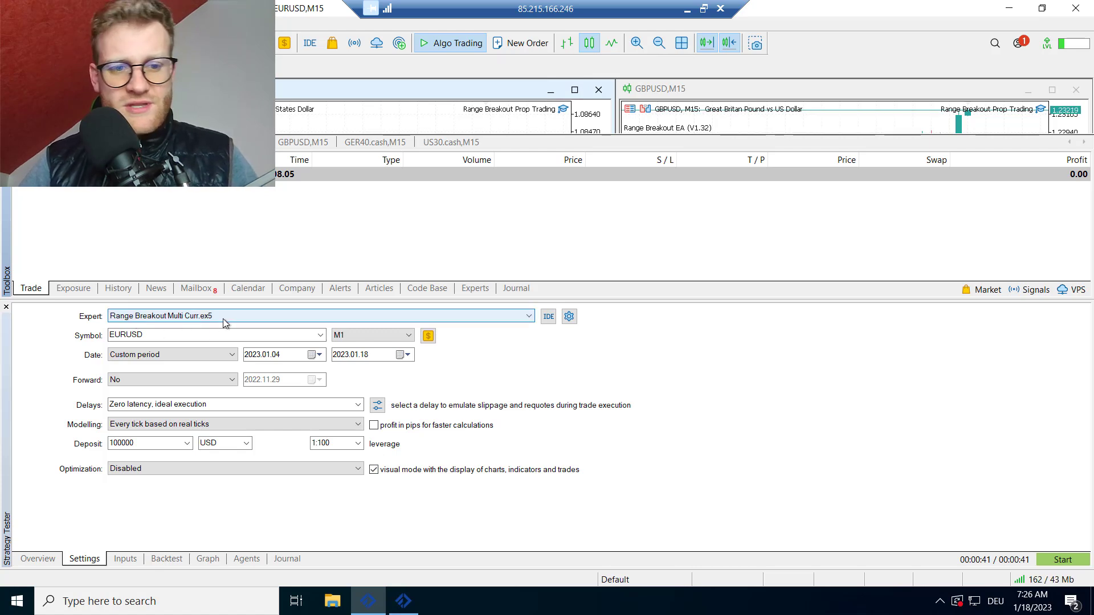
pyautogui.hotkey('ctrl', 't')
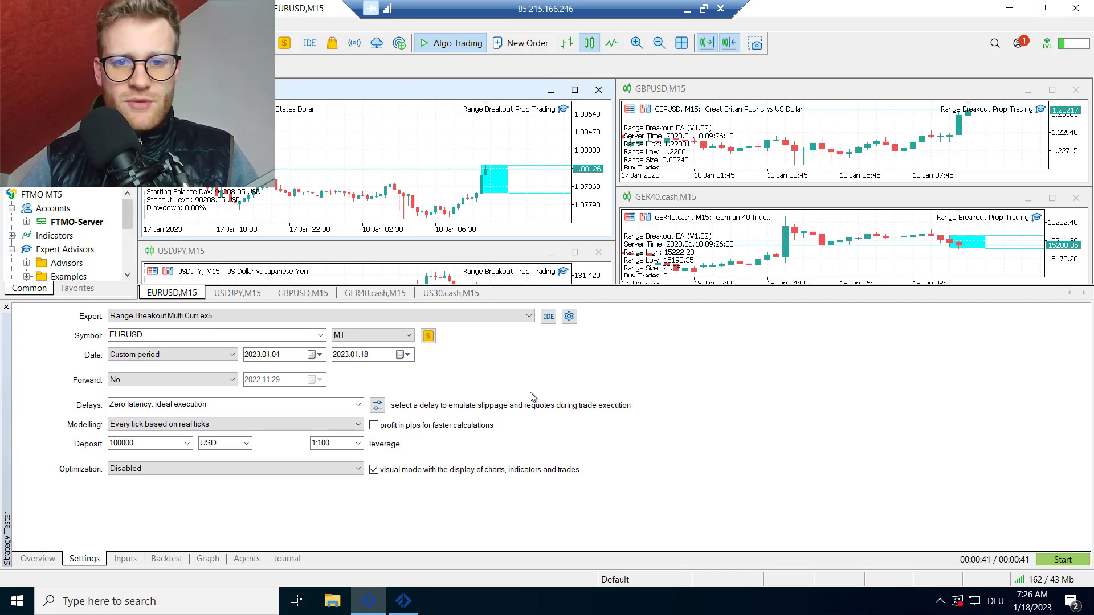
# Start the visual backtest of Range Breakout Multi Curr for 2023.01.04–2023.01.18
pyautogui.click(1062, 560)
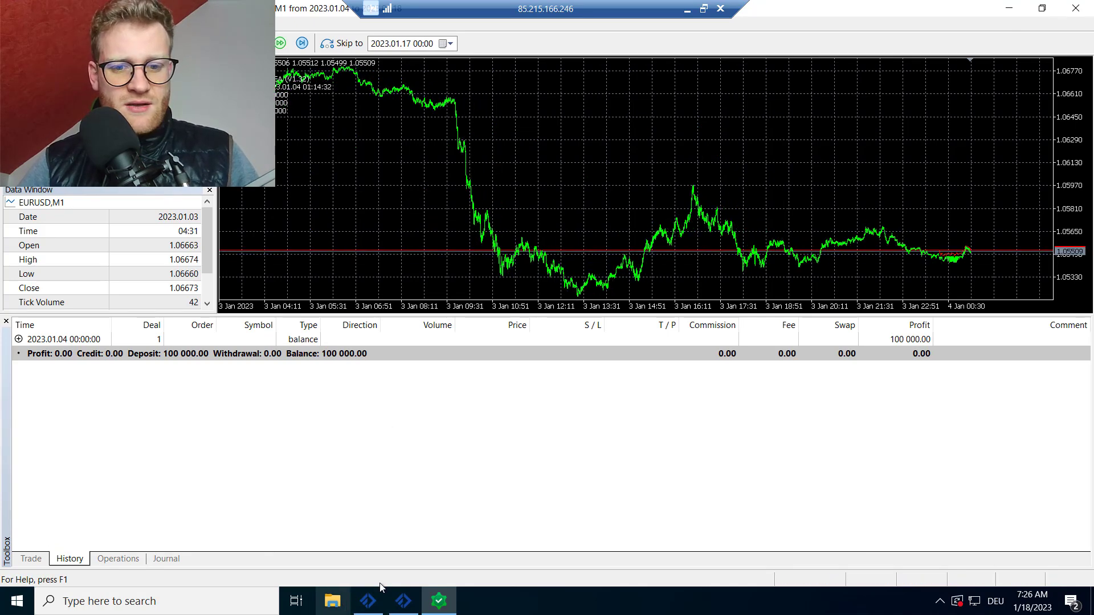
pyautogui.click(368, 601)
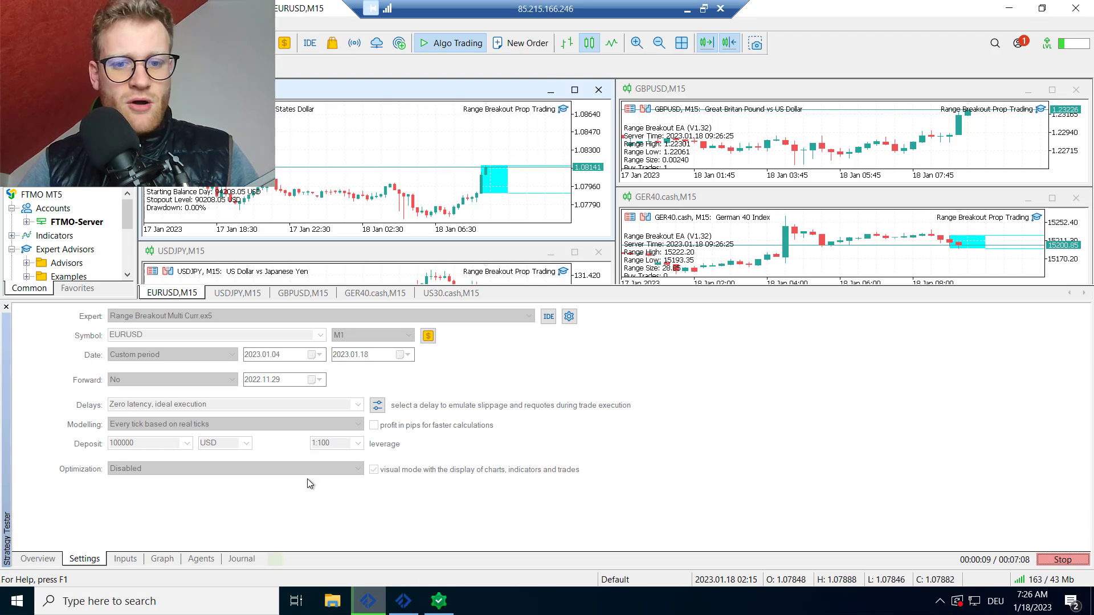
pyautogui.click(438, 601)
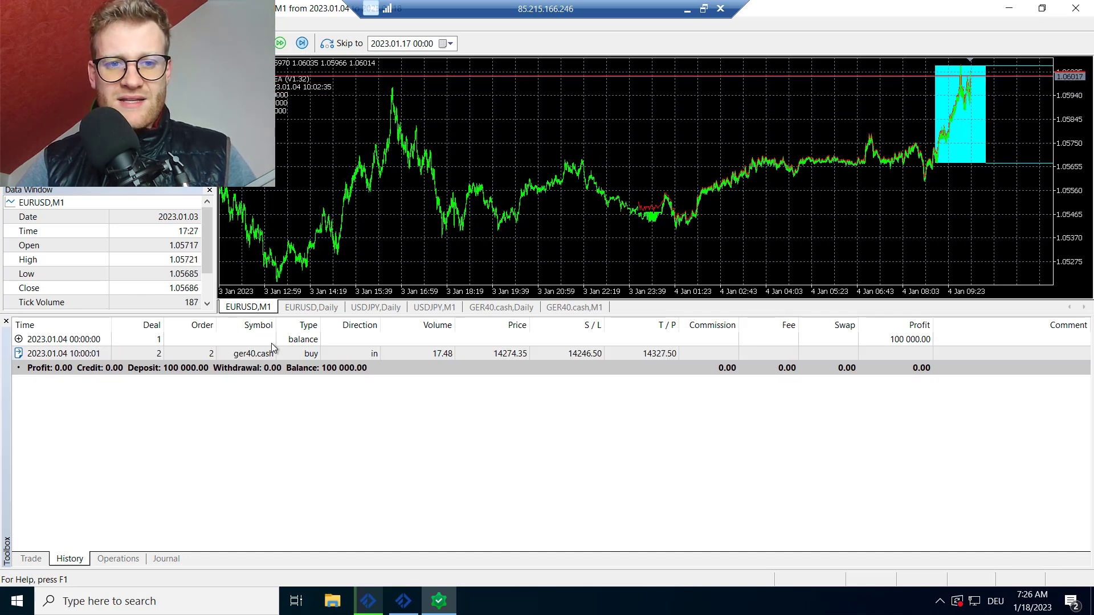
# Check the test's open GER40.cash 17.48-lot buy on a compressed M1 chart at the 10:00 bar
pyautogui.click(31, 559)
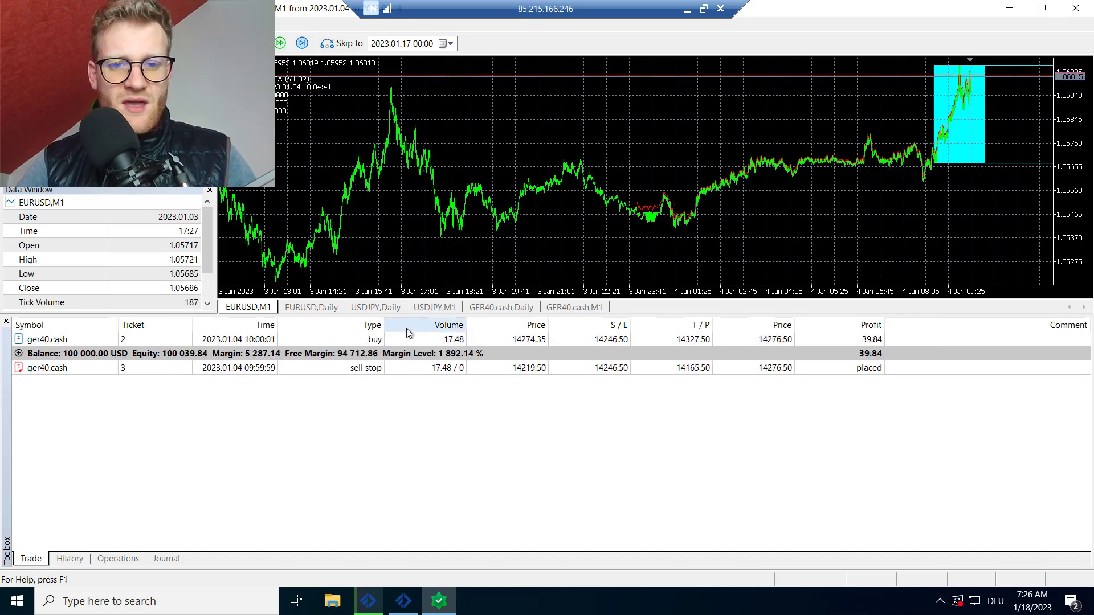
pyautogui.click(561, 308)
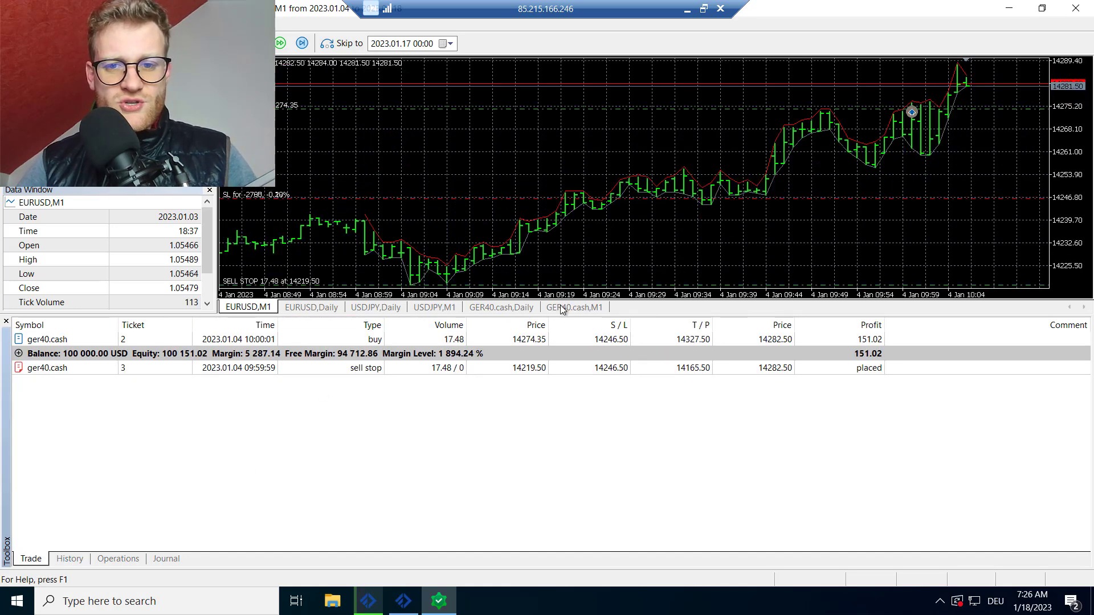
pyautogui.moveTo(810, 300); pyautogui.dragTo(627, 300)
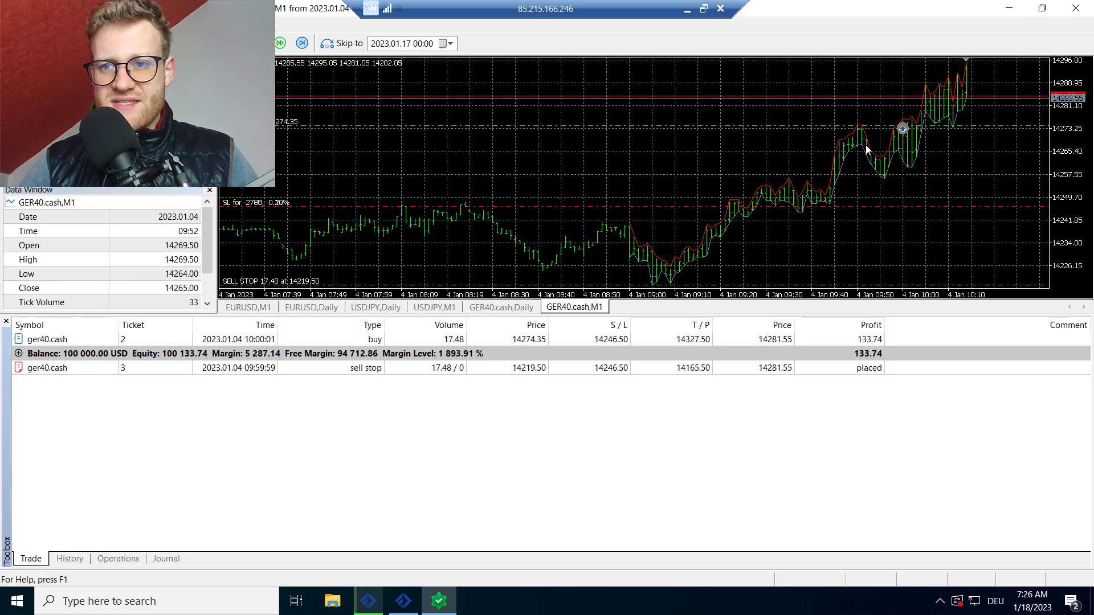
pyautogui.middleClick(874, 201)
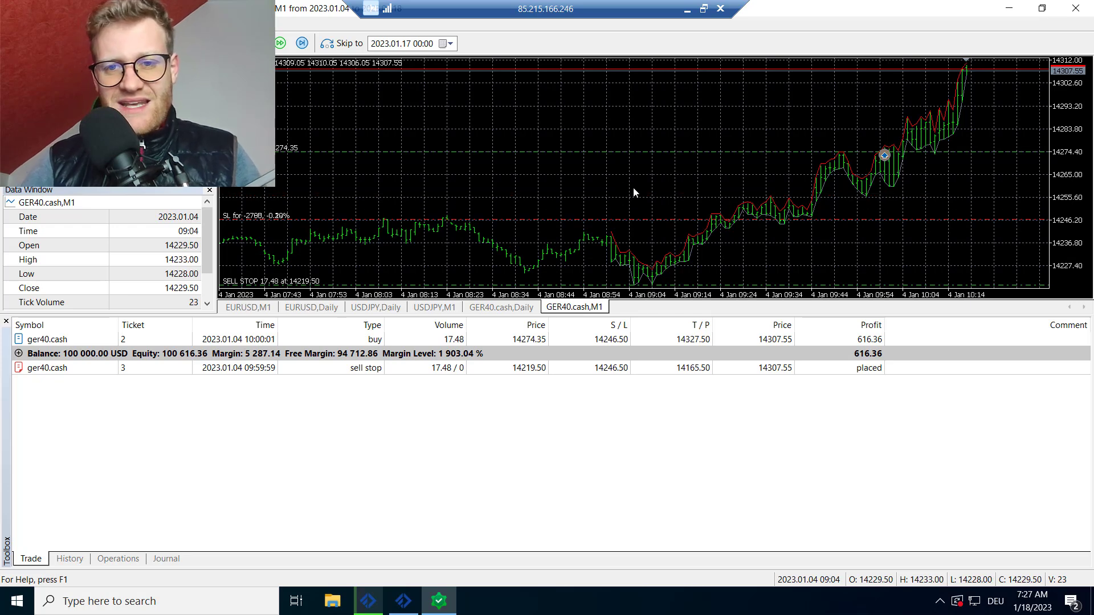
pyautogui.click(369, 602)
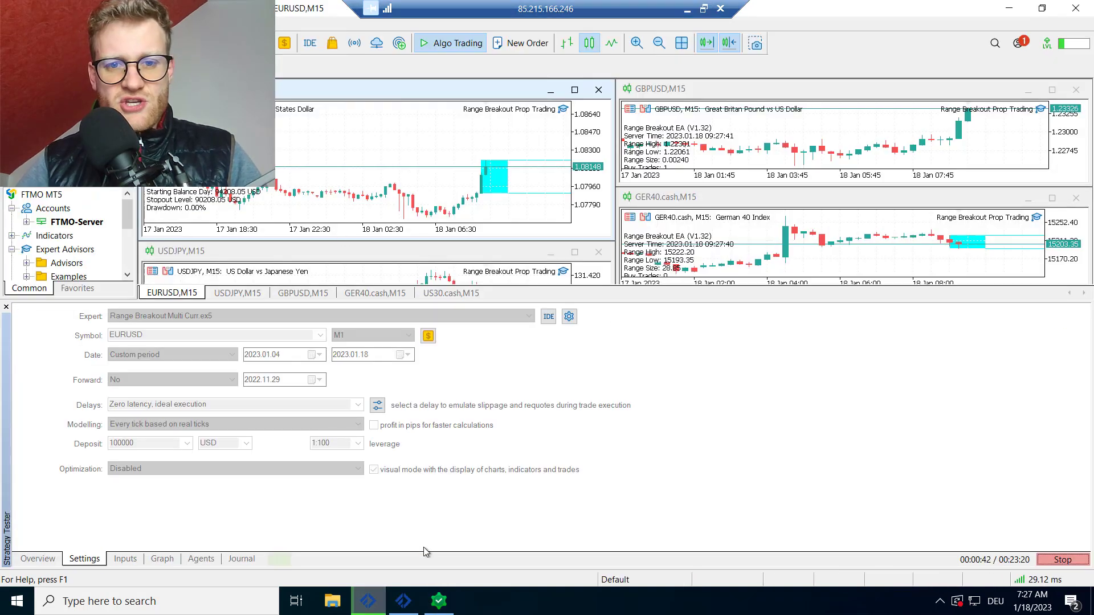
# Show the EURUSD M1 test chart and adjust its zoom level
pyautogui.click(439, 602)
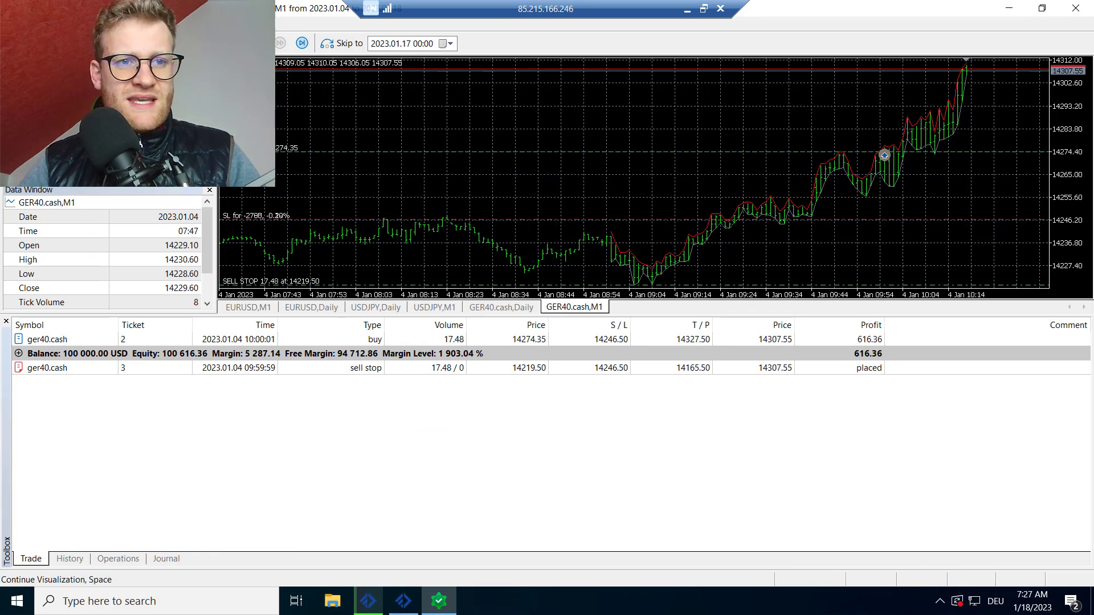
pyautogui.click(261, 308)
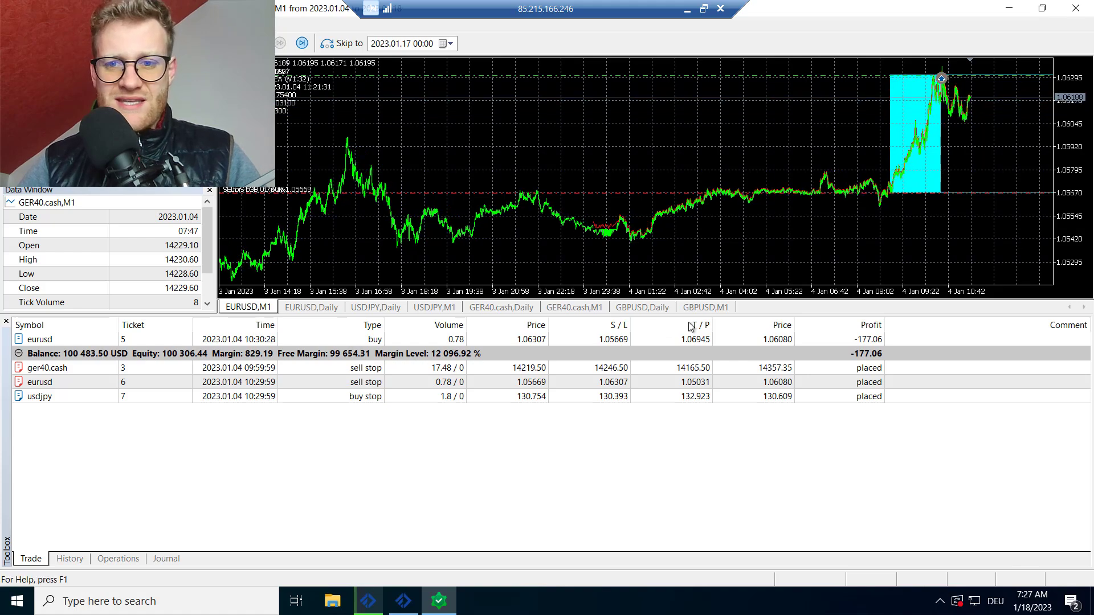
pyautogui.press('+')
pyautogui.press('+')
pyautogui.press('+')
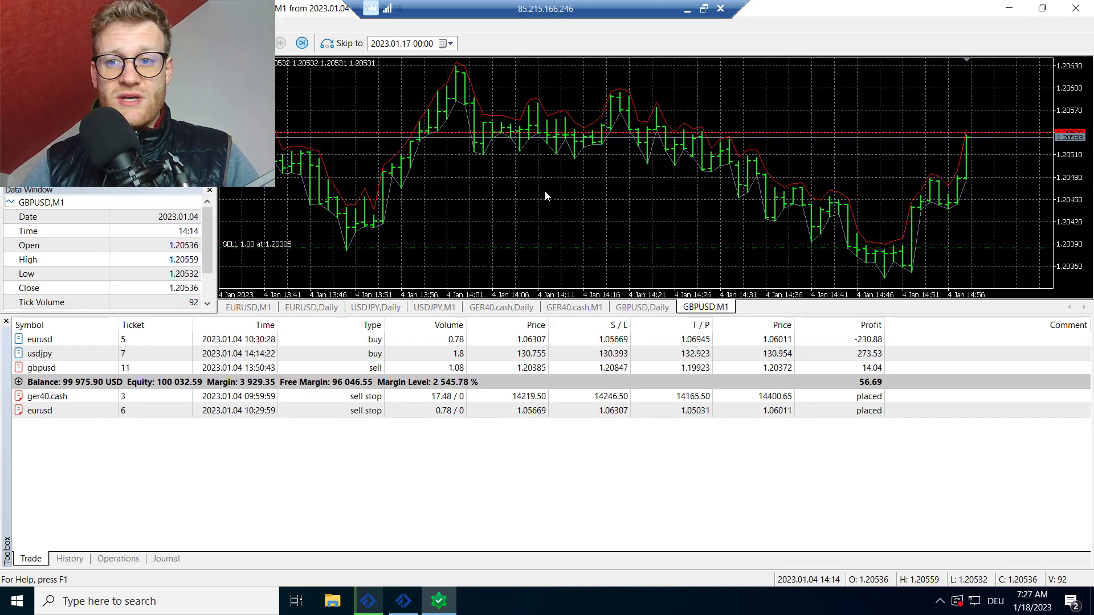
pyautogui.press('-')
pyautogui.press('-')
pyautogui.press('-')
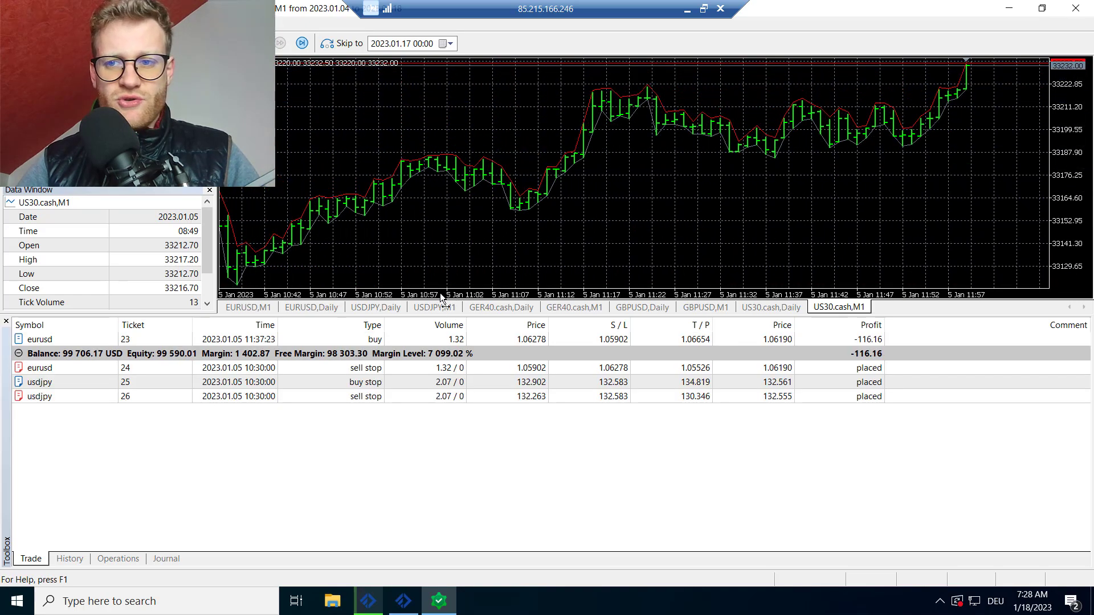
pyautogui.press('-')
pyautogui.press('-')
pyautogui.press('-')
pyautogui.press('-')
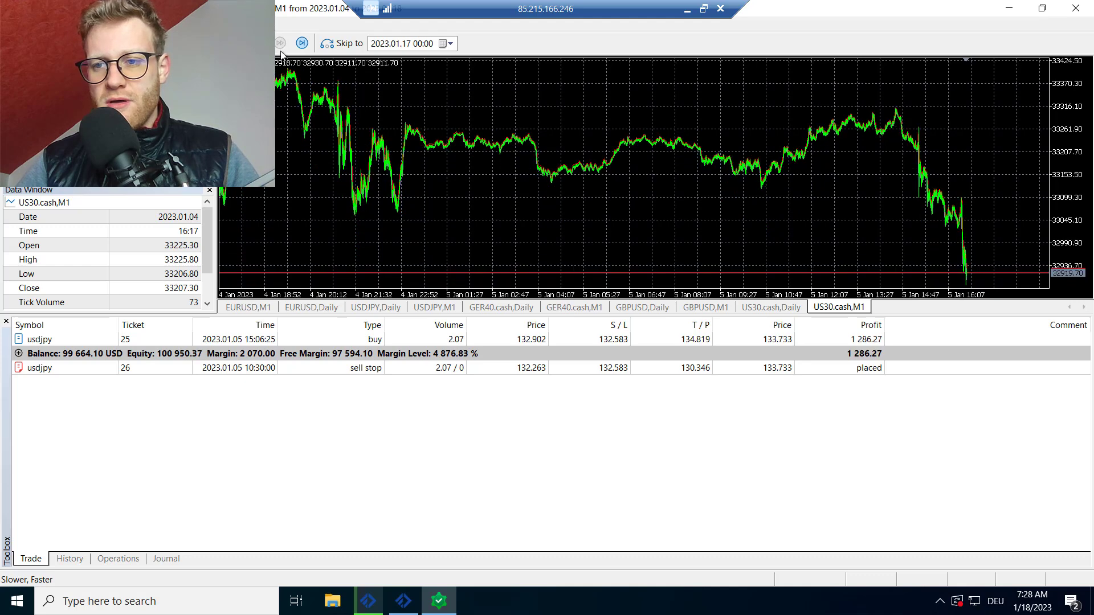
# Run the visual test at top speed into 6 January, ending flat at 99 683.72 USD
pyautogui.click(280, 45)
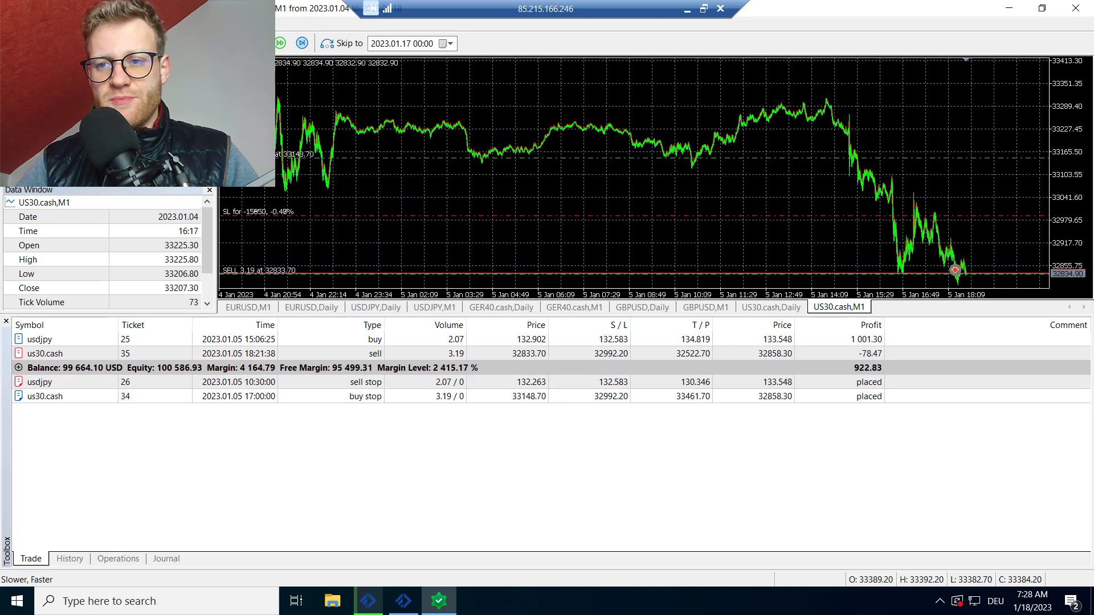
pyautogui.click(281, 45)
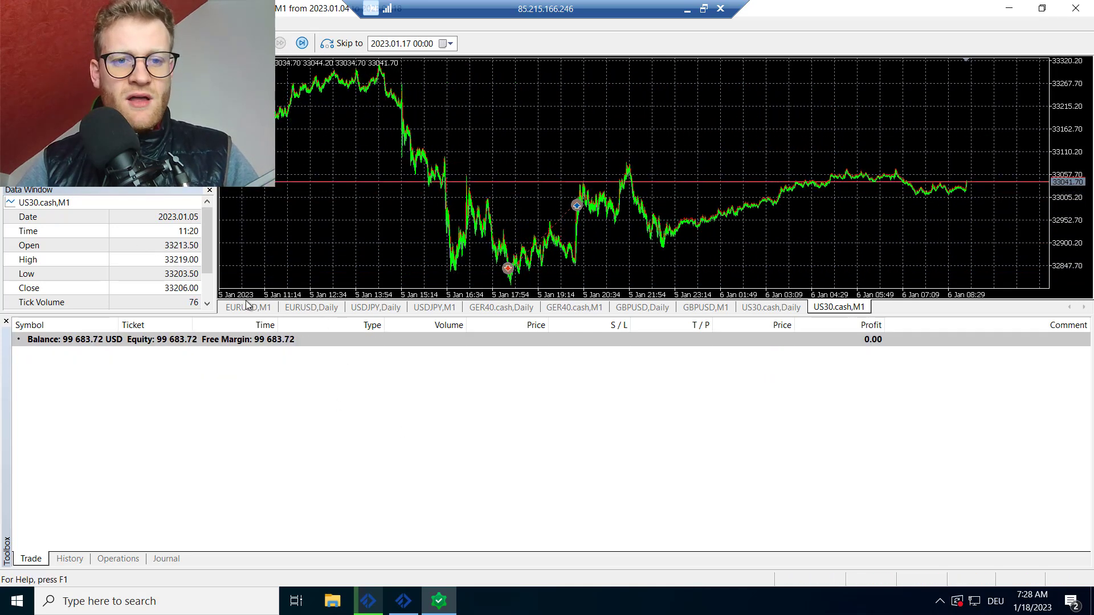
pyautogui.hotkey('ctrl', 'Tab')
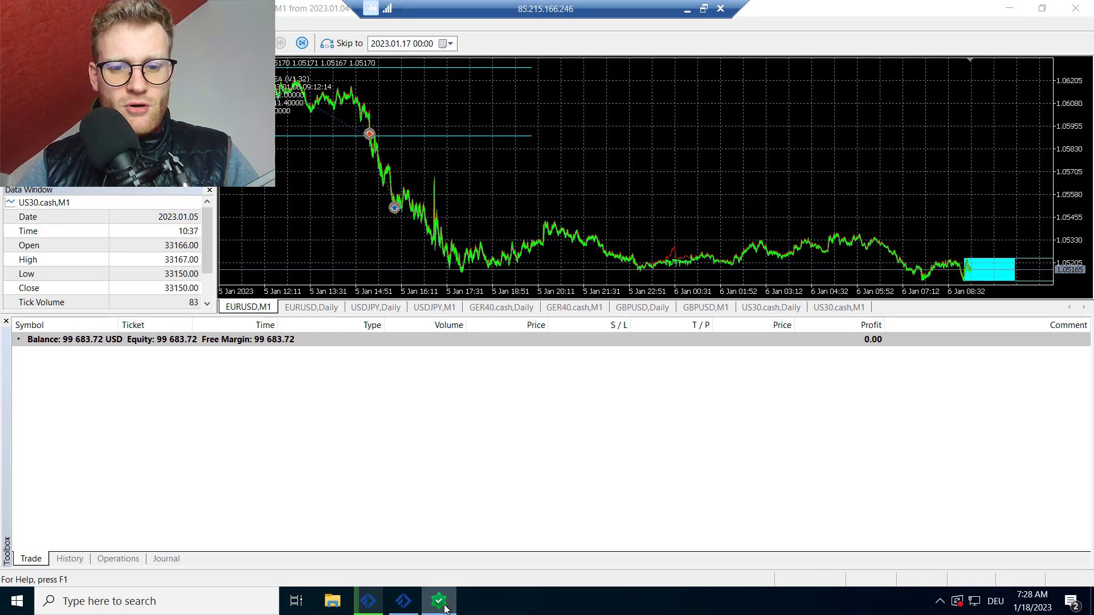
# Watch the balance/equity graph fall to about 95 000 by 2023.01.17, then show tester settings
pyautogui.click(439, 601)
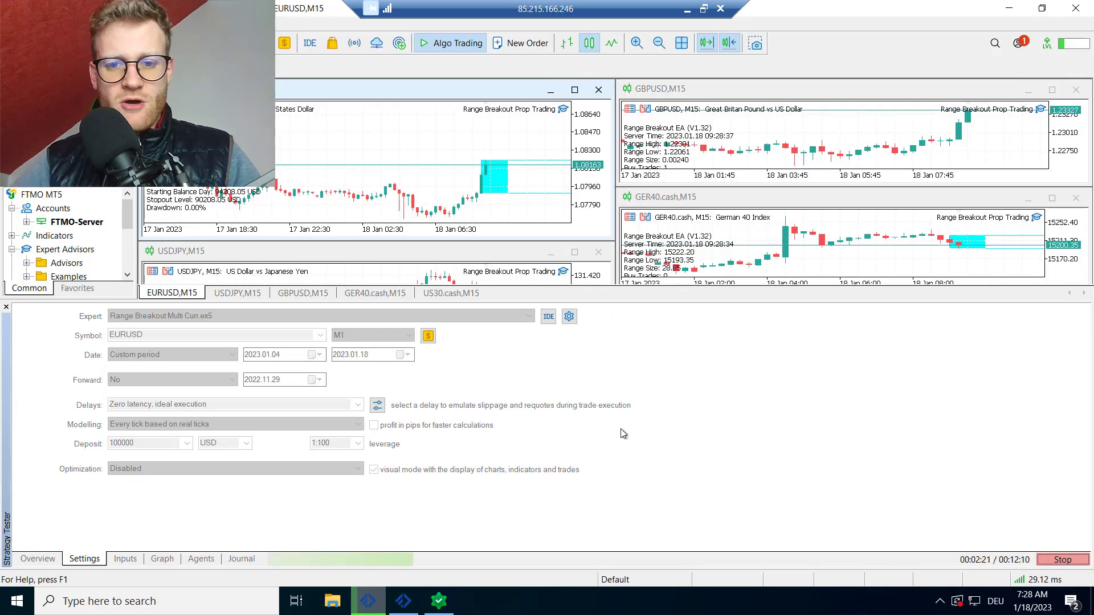
pyautogui.click(162, 559)
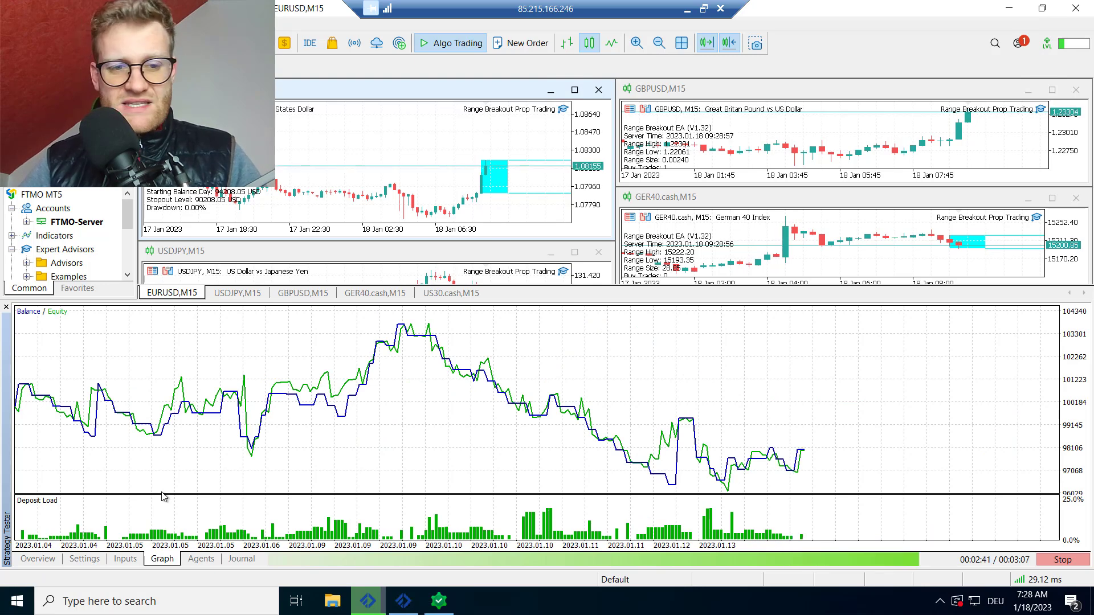
pyautogui.click(85, 559)
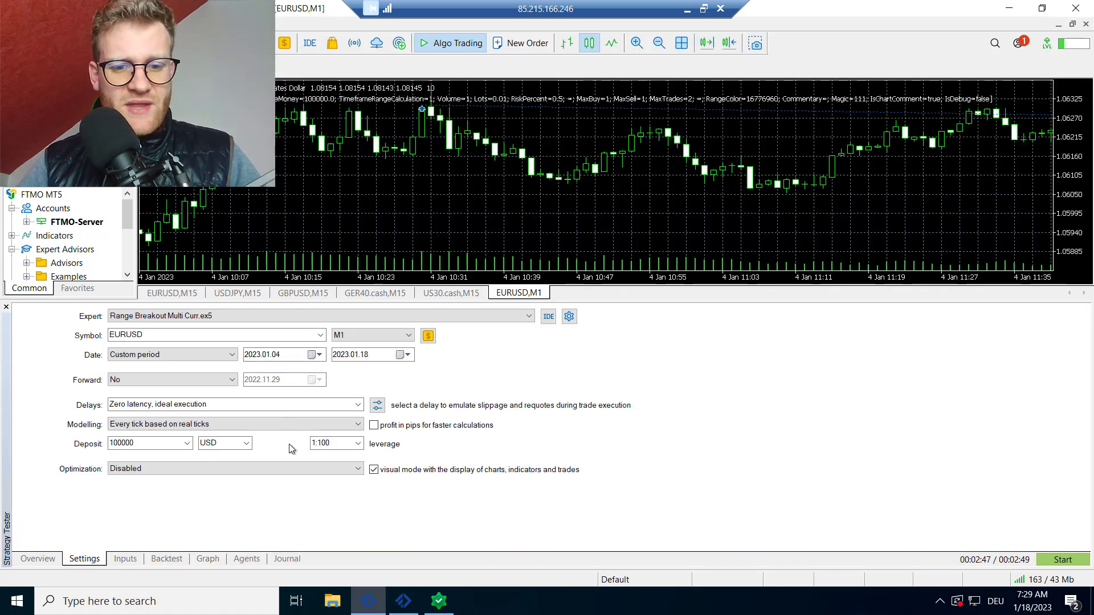
# Inspect the tester's start and end date years and show the live account's trade history
pyautogui.click(255, 357)
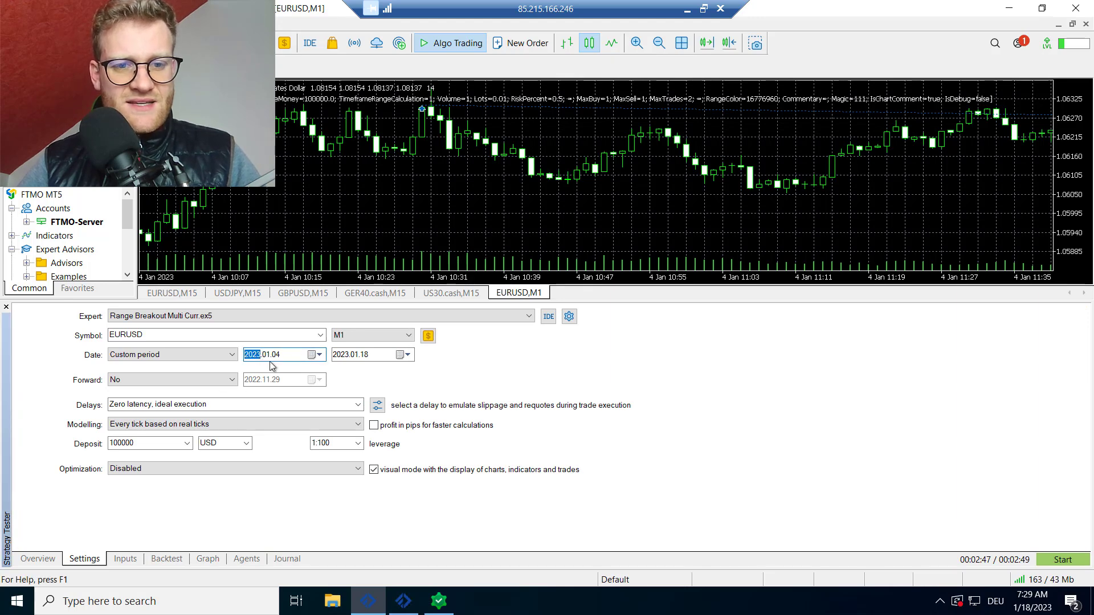
pyautogui.click(340, 356)
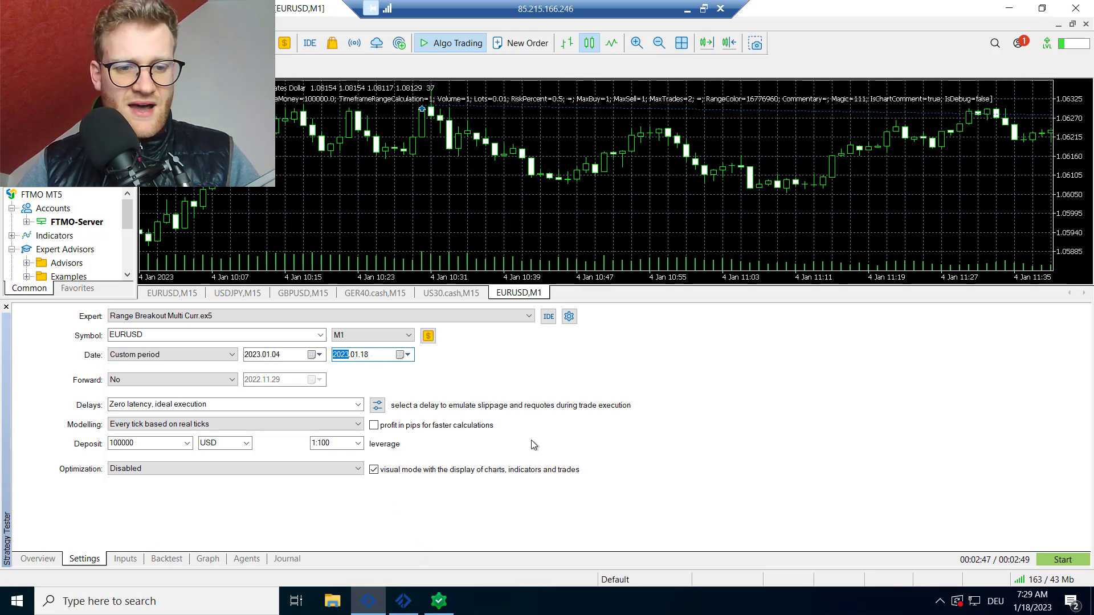
pyautogui.hotkey('ctrl', 't')
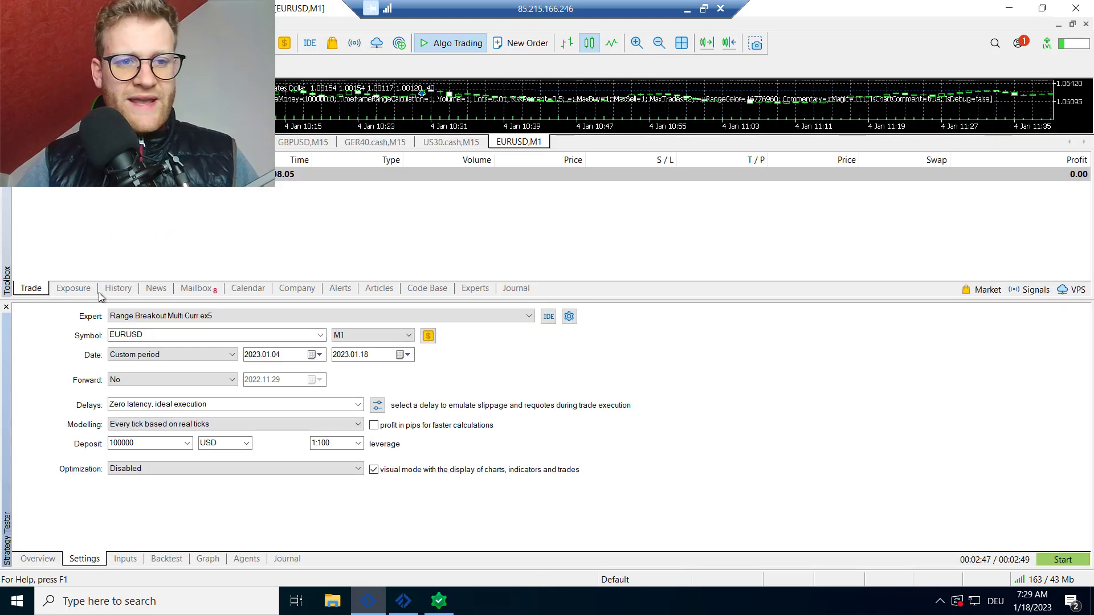
pyautogui.click(116, 289)
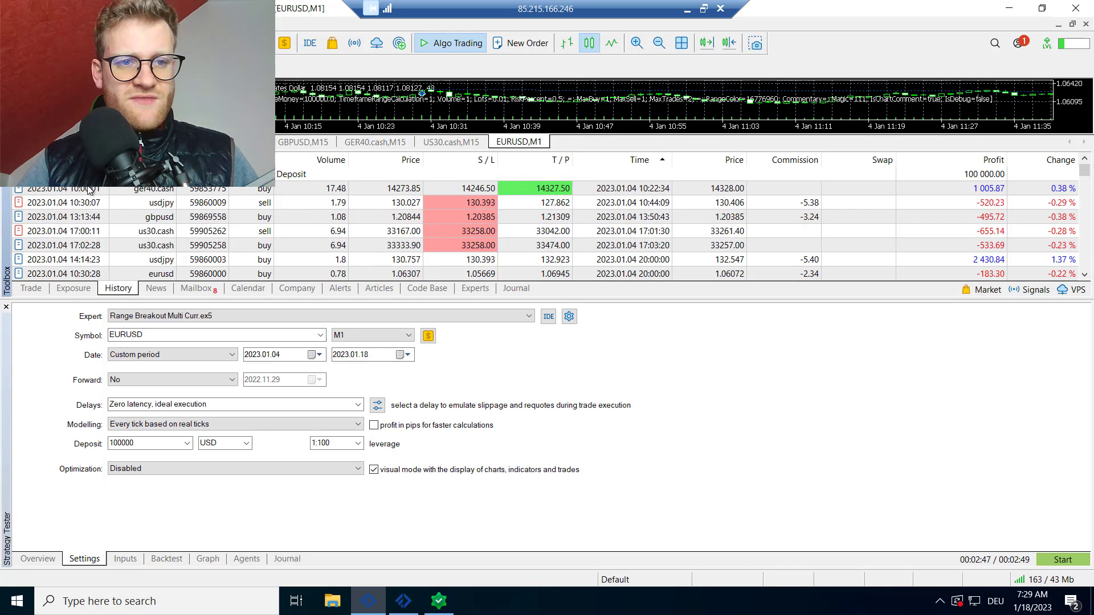
# Review live trades from ger40.cash on Jan 4 to us30.cash on Jan 17, then show the backtest
pyautogui.click(119, 189)
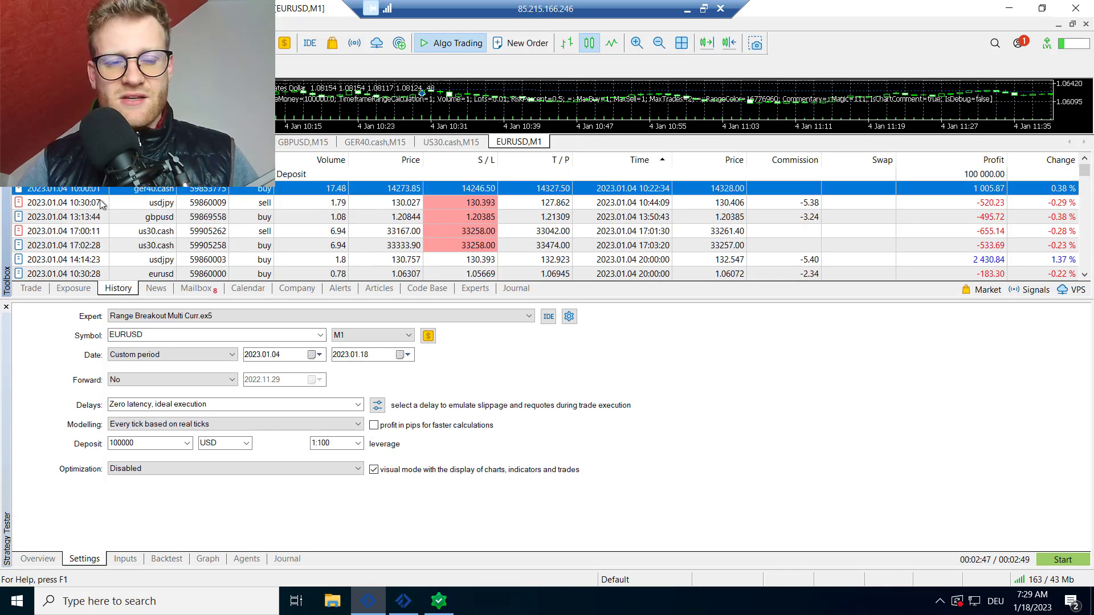
pyautogui.scroll(-15, 100, 210)
pyautogui.click(115, 261)
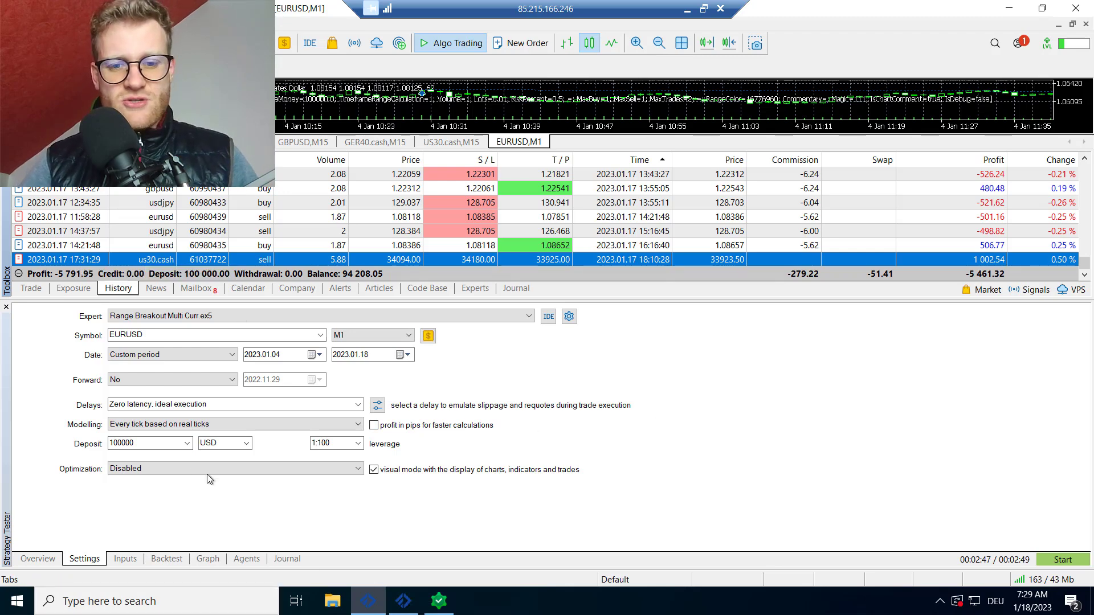
pyautogui.click(439, 601)
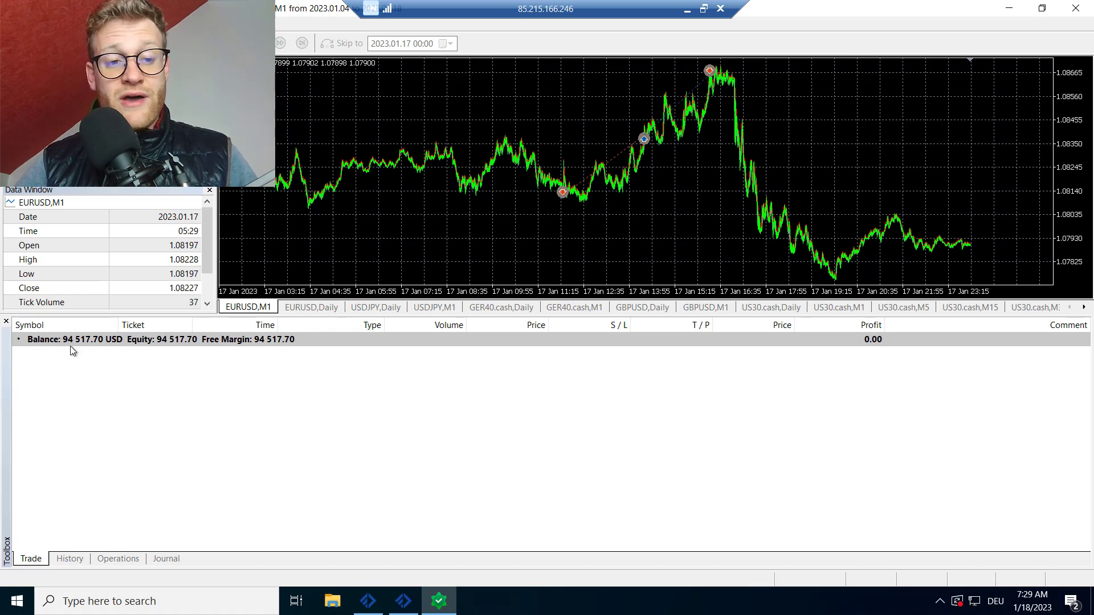
# Show the empty live open-trades list and finish on the terminal's 100000 USD, 1:100 tester settings
pyautogui.click(367, 601)
pyautogui.click(31, 289)
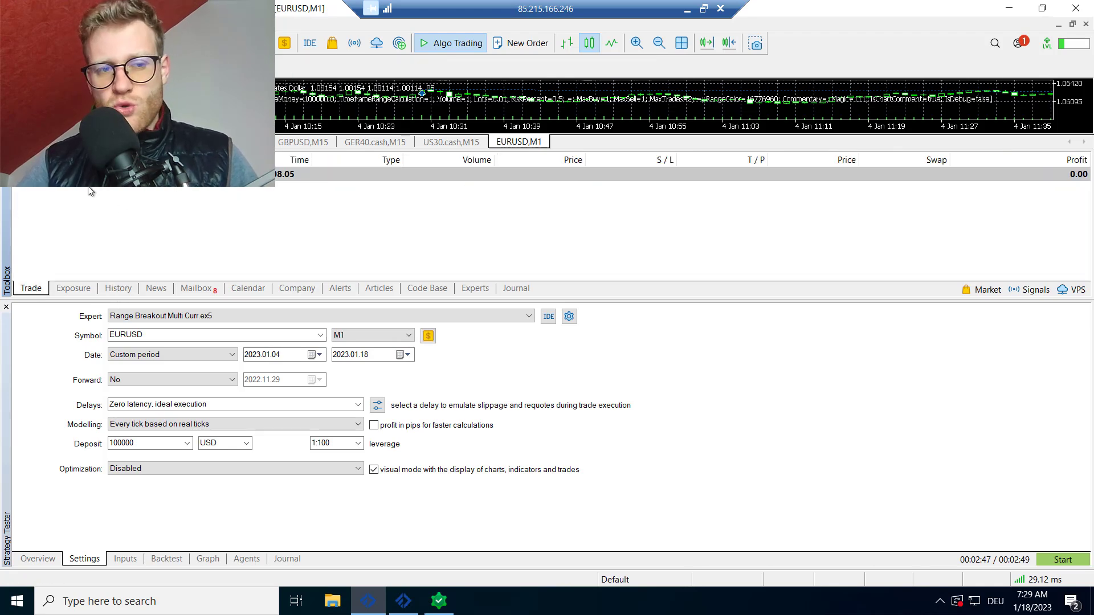
pyautogui.click(443, 604)
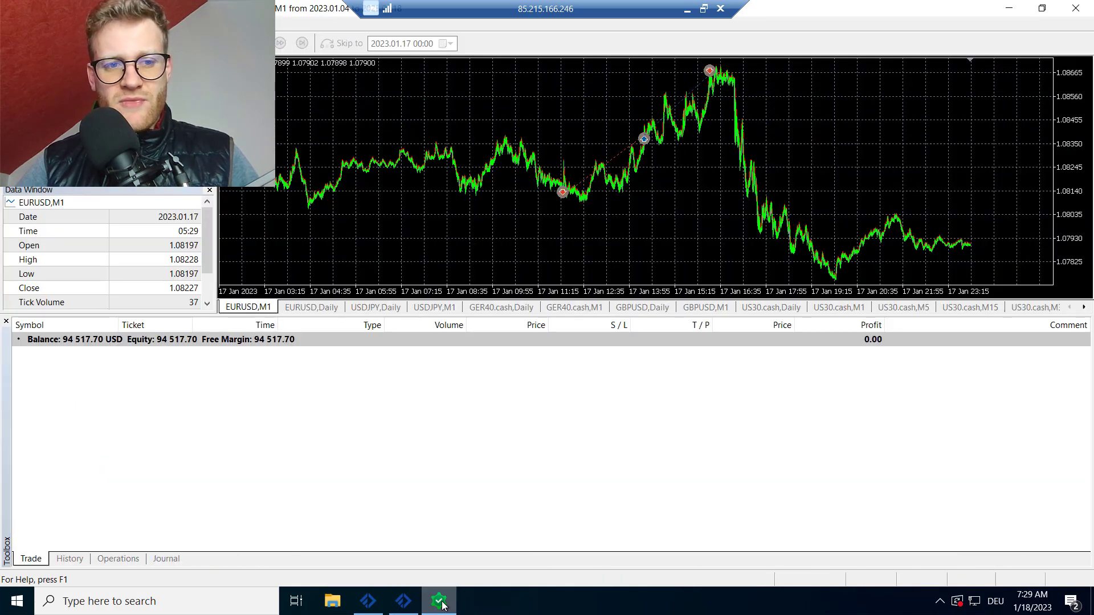
pyautogui.click(443, 604)
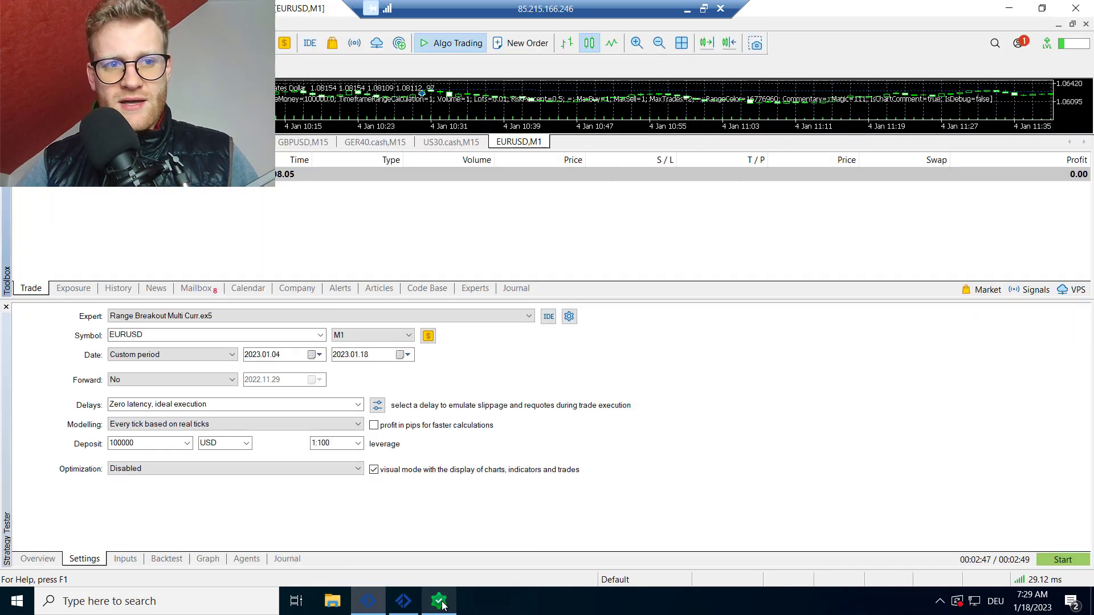
pyautogui.click(443, 604)
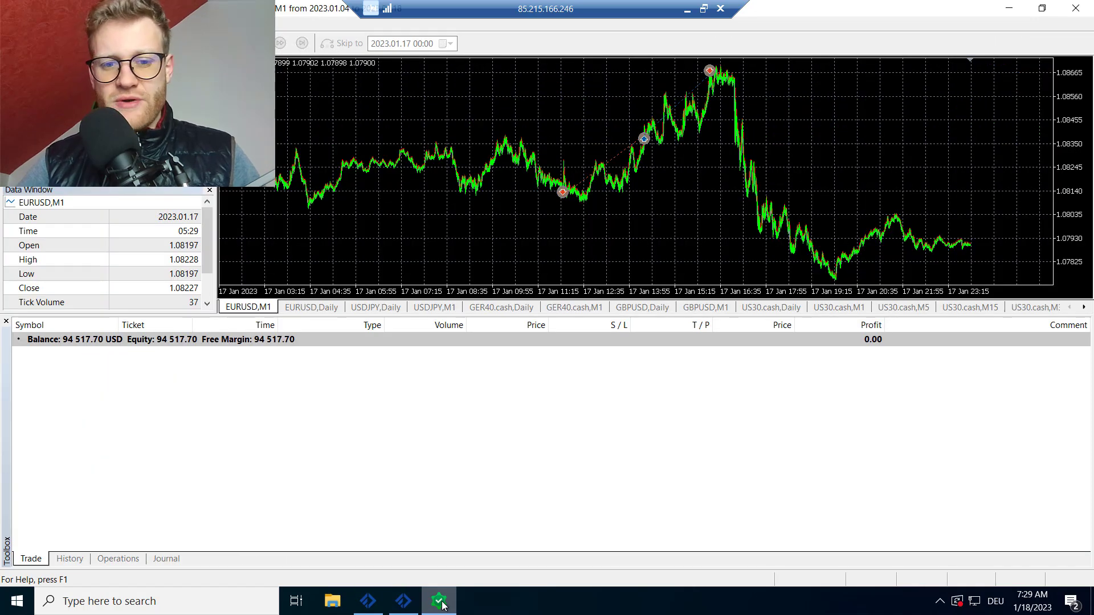
pyautogui.click(442, 604)
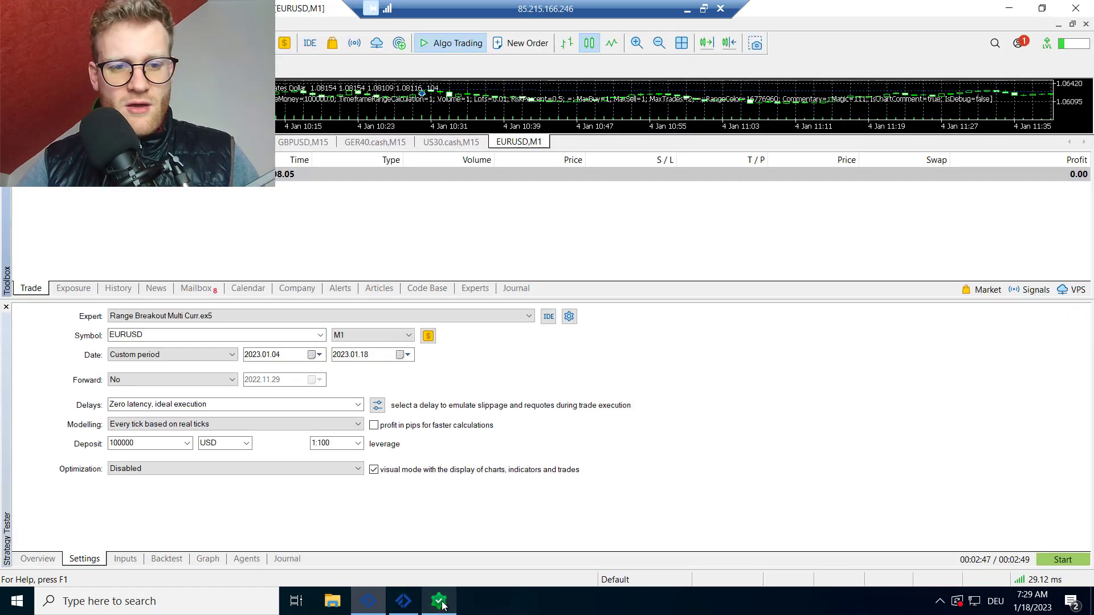
# Show the backtest's deal history and select the 2023.01.04 ger40.cash 17.48-lot buy and its sell
pyautogui.click(221, 443)
pyautogui.click(688, 454)
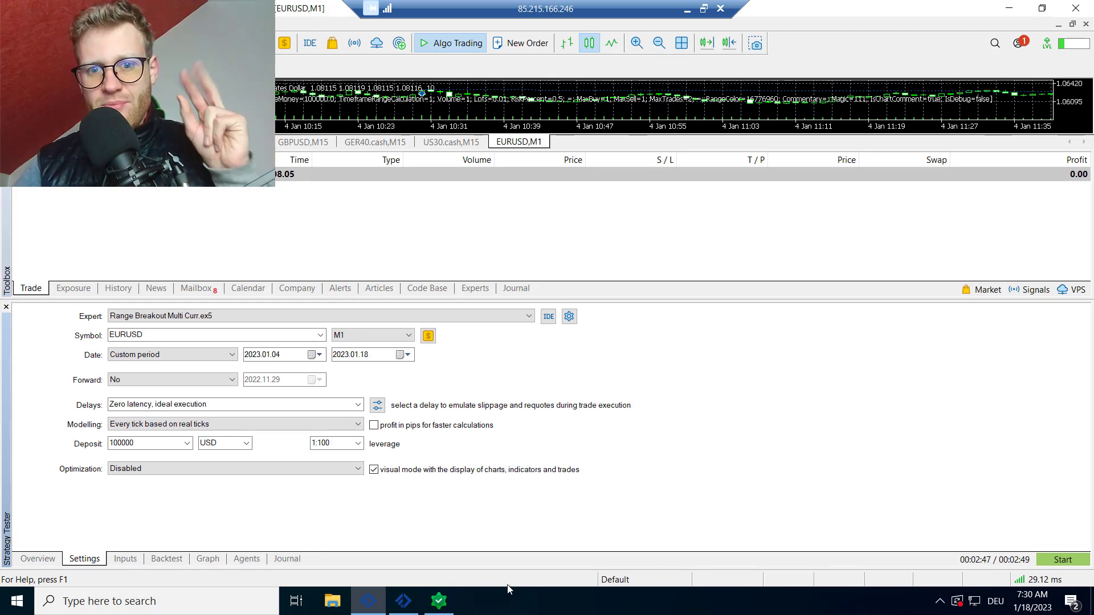
pyautogui.click(439, 598)
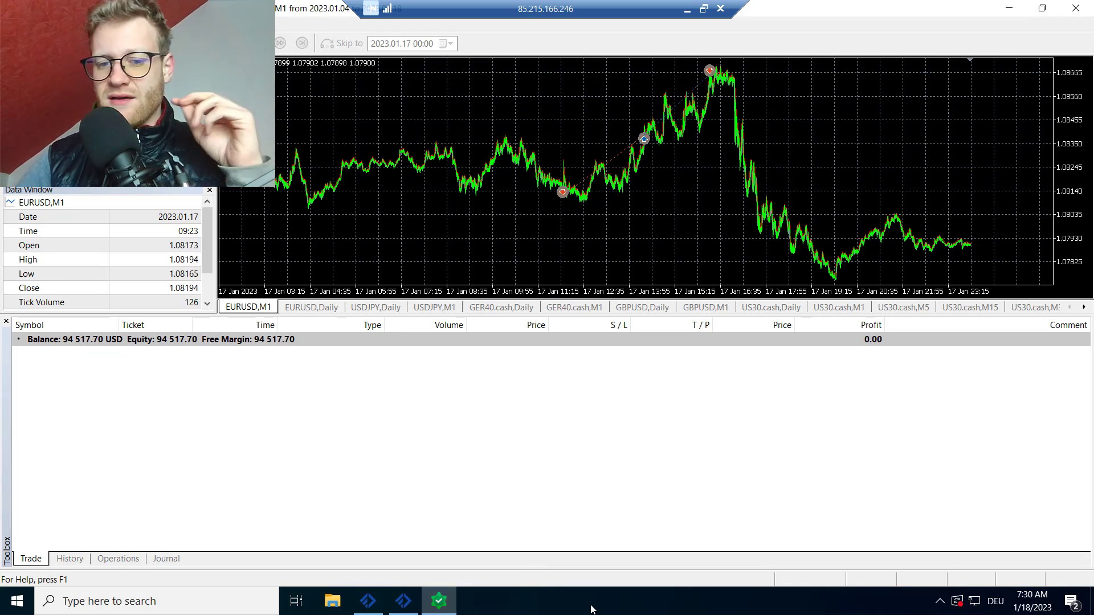
pyautogui.click(69, 560)
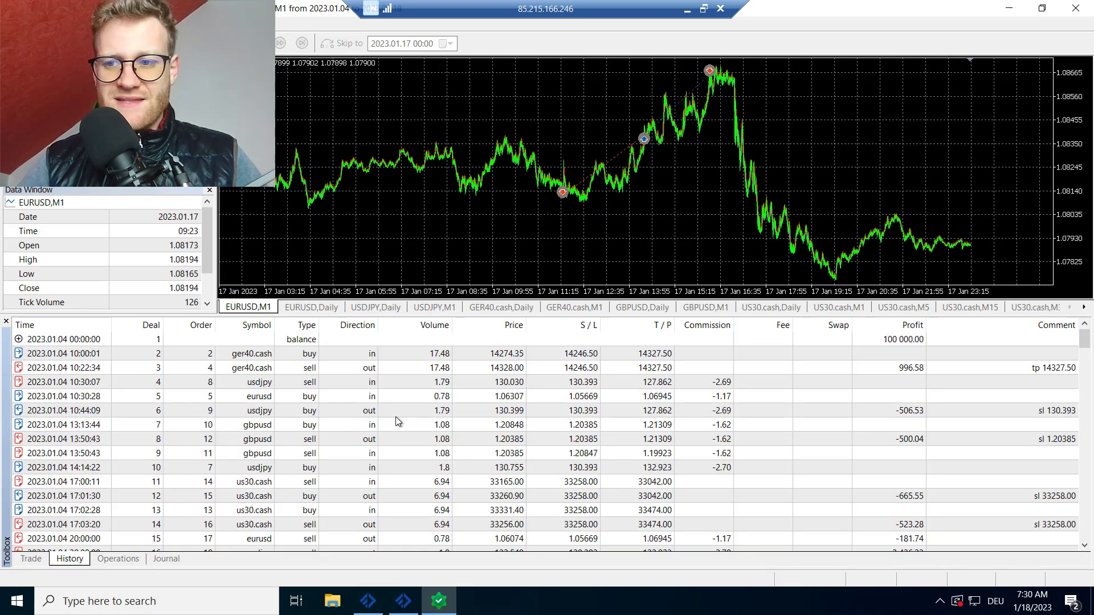
pyautogui.click(422, 357)
pyautogui.press('Down')
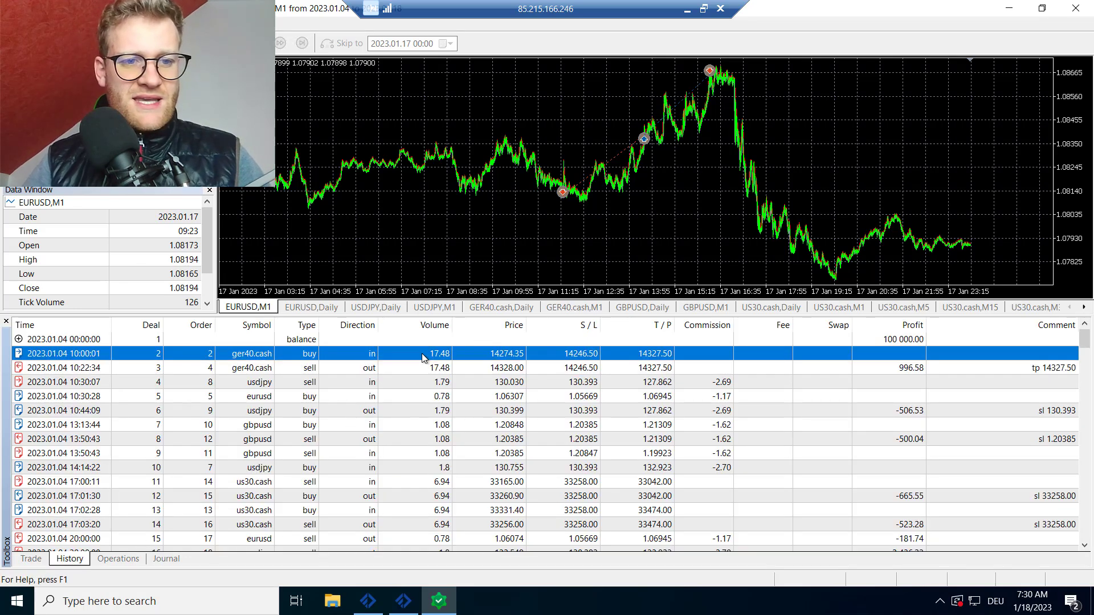
pyautogui.click(392, 355)
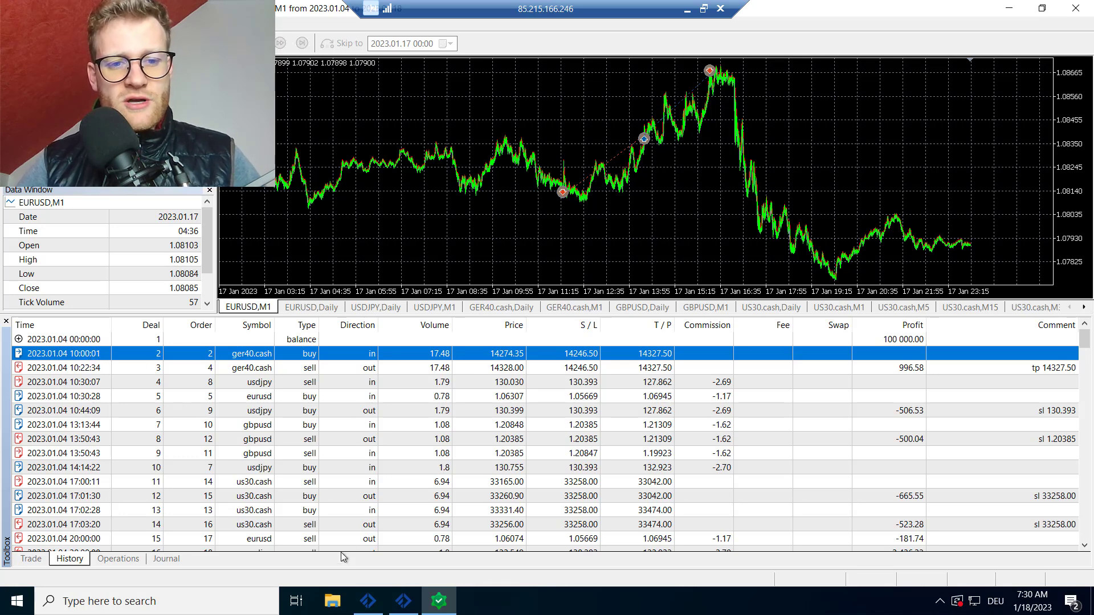
# Hide the Strategy Tester, enlarge the Toolbox panel, and close the EURUSD,M1 chart
pyautogui.click(368, 601)
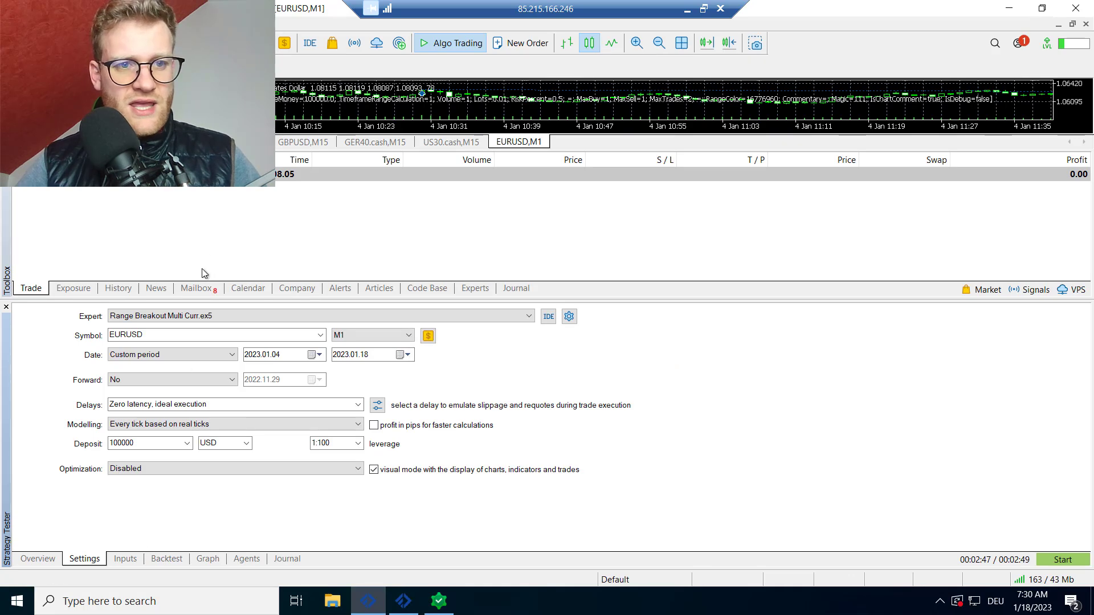
pyautogui.hotkey('ctrl', 'r')
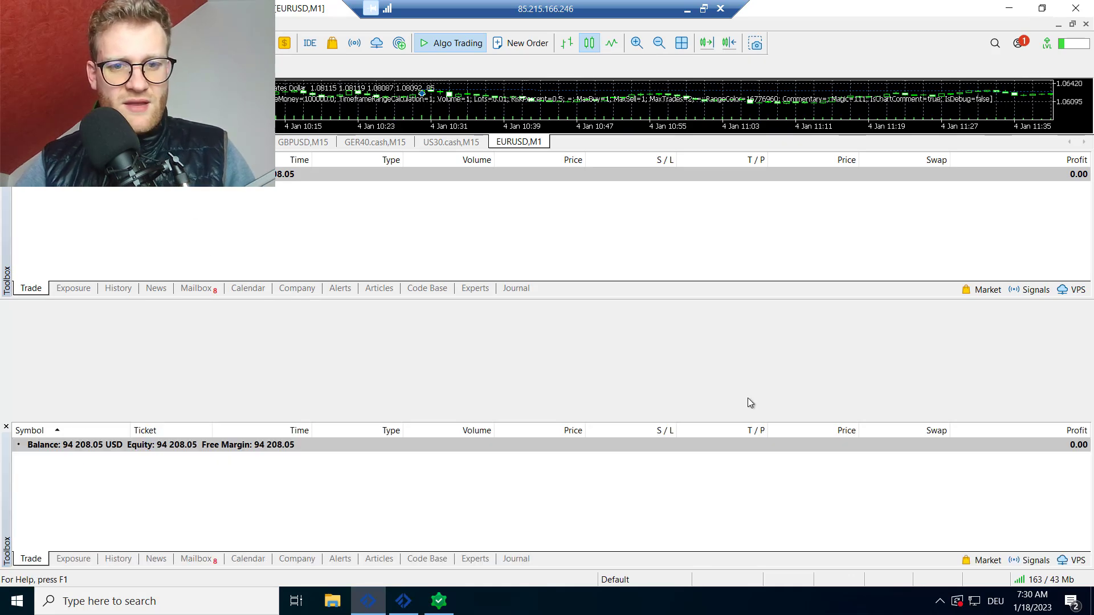
pyautogui.moveTo(373, 421); pyautogui.dragTo(390, 234)
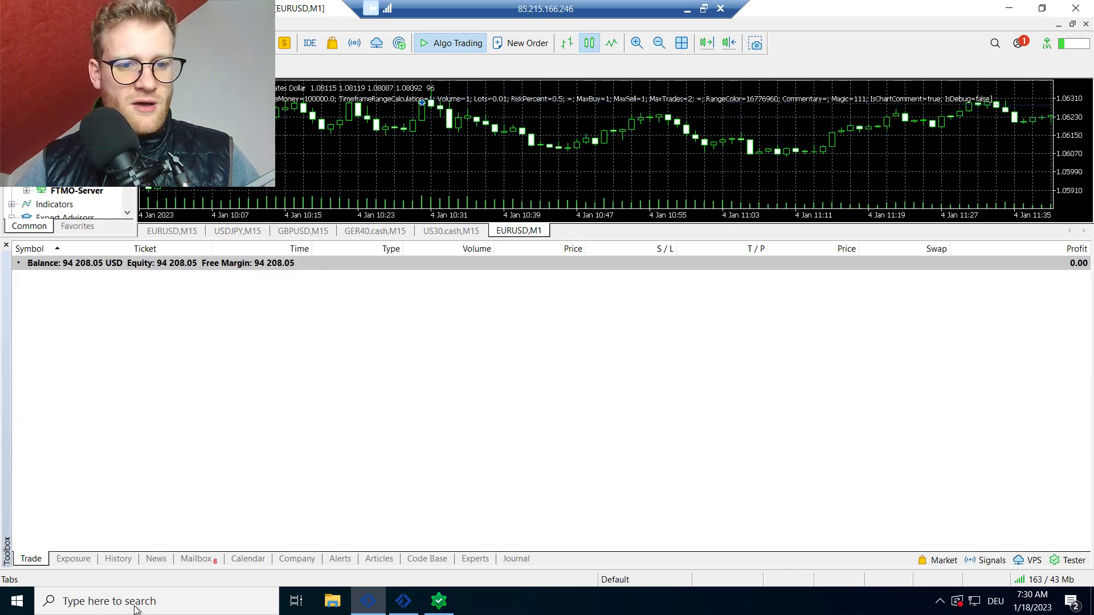
pyautogui.rightClick(524, 231)
pyautogui.click(547, 240)
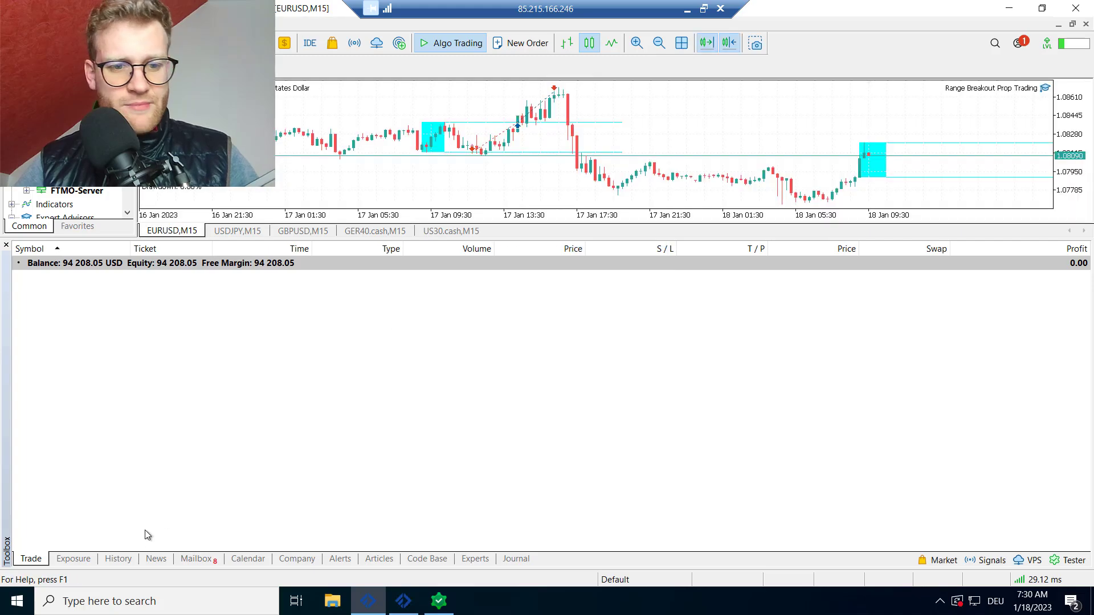
# Select the live 2023.01.04 ger40.cash 17.48-lot buy in History, closed at +1 005.87
pyautogui.click(118, 559)
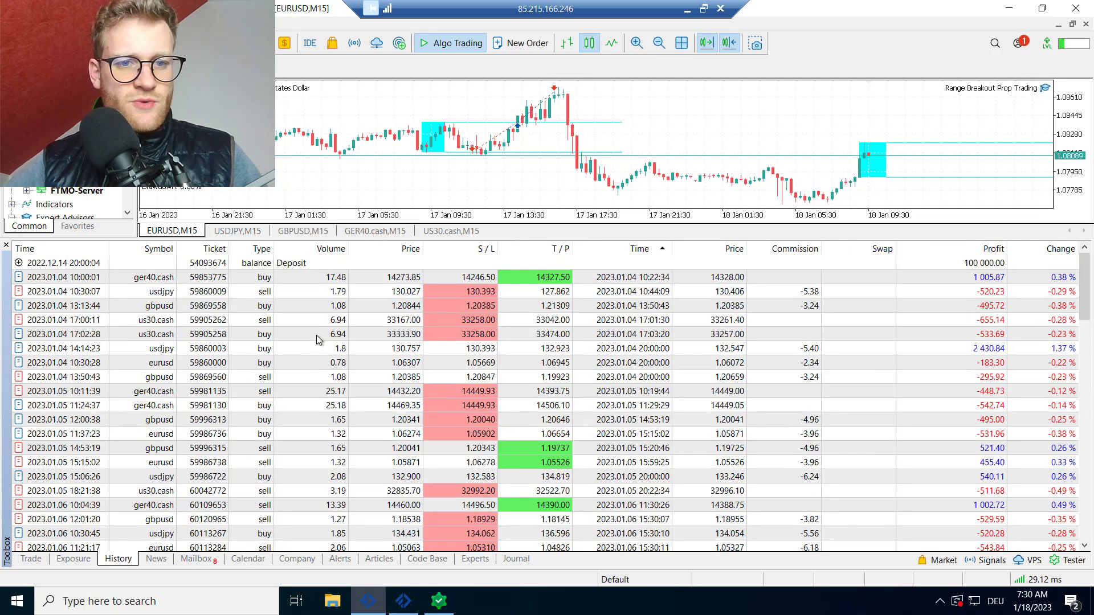
pyautogui.click(199, 281)
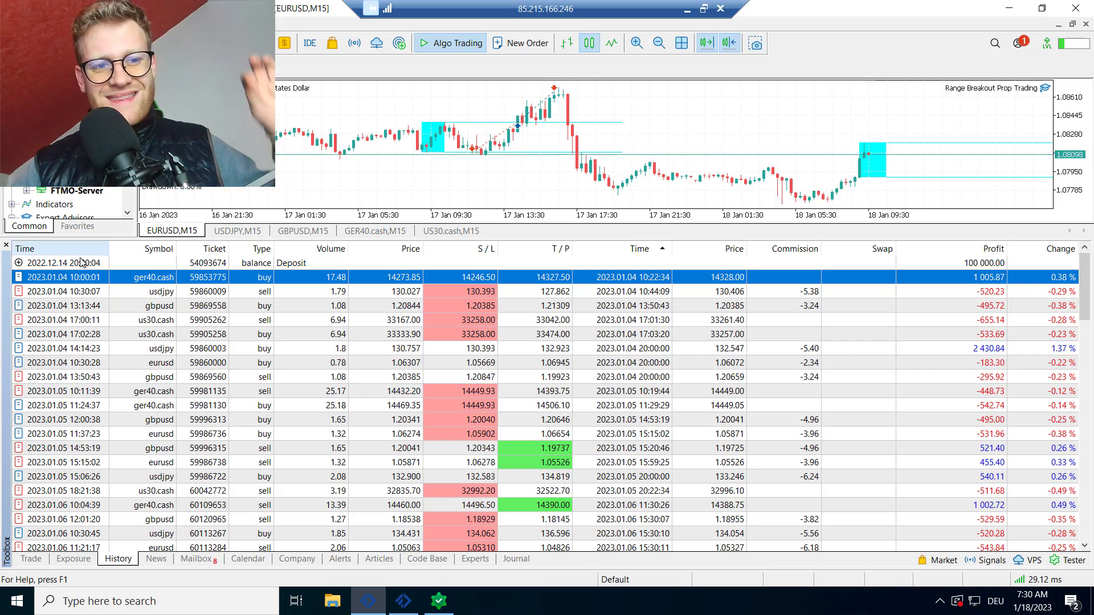
pyautogui.moveTo(90, 281)
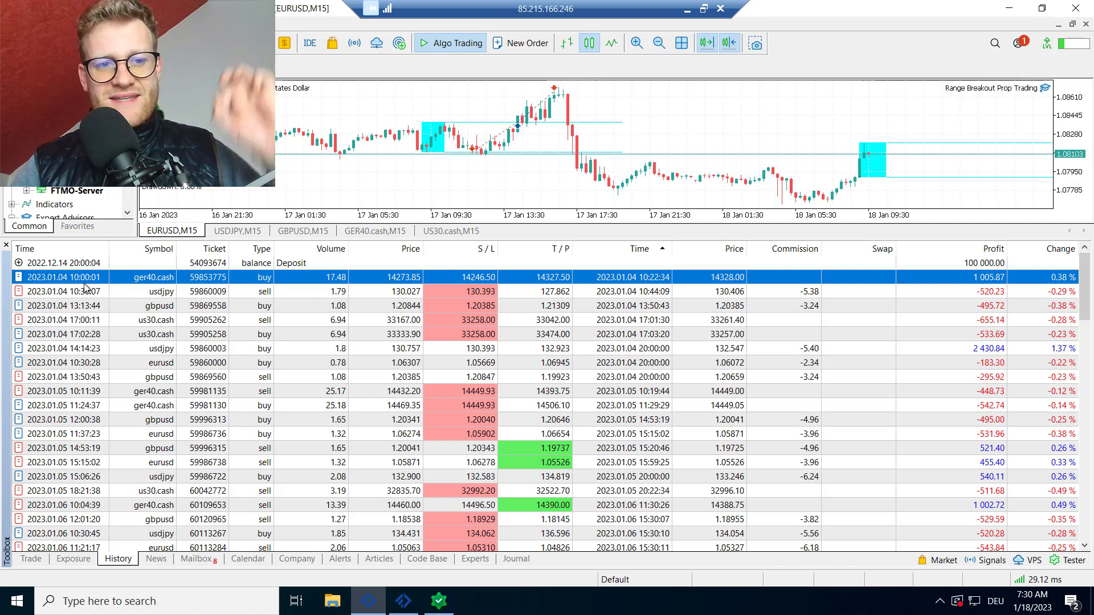
pyautogui.click(952, 293)
pyautogui.click(935, 277)
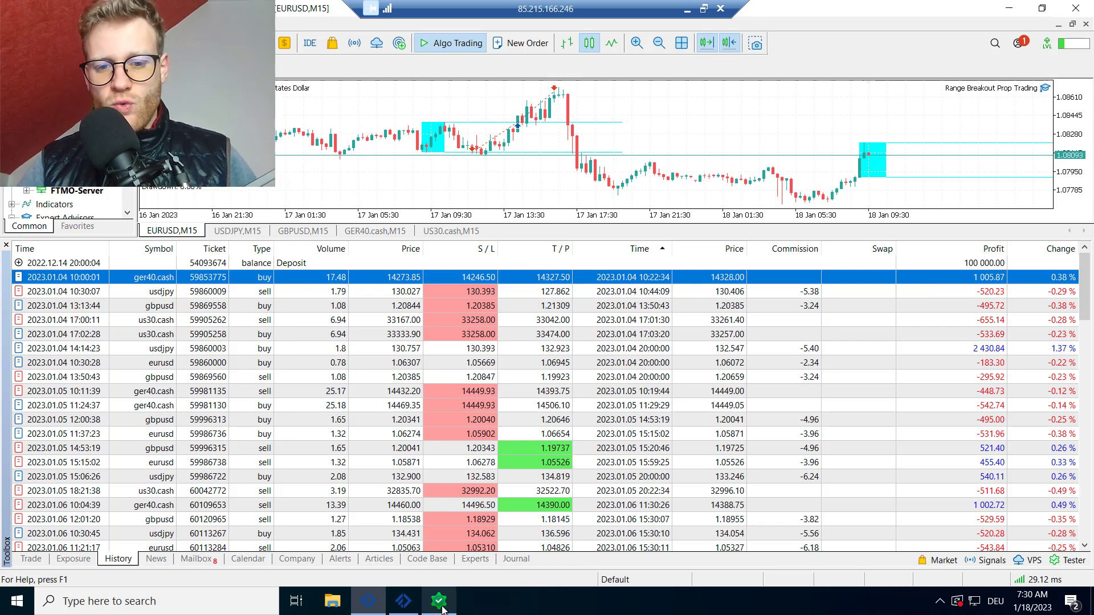
pyautogui.moveTo(436, 611)
pyautogui.click(440, 513)
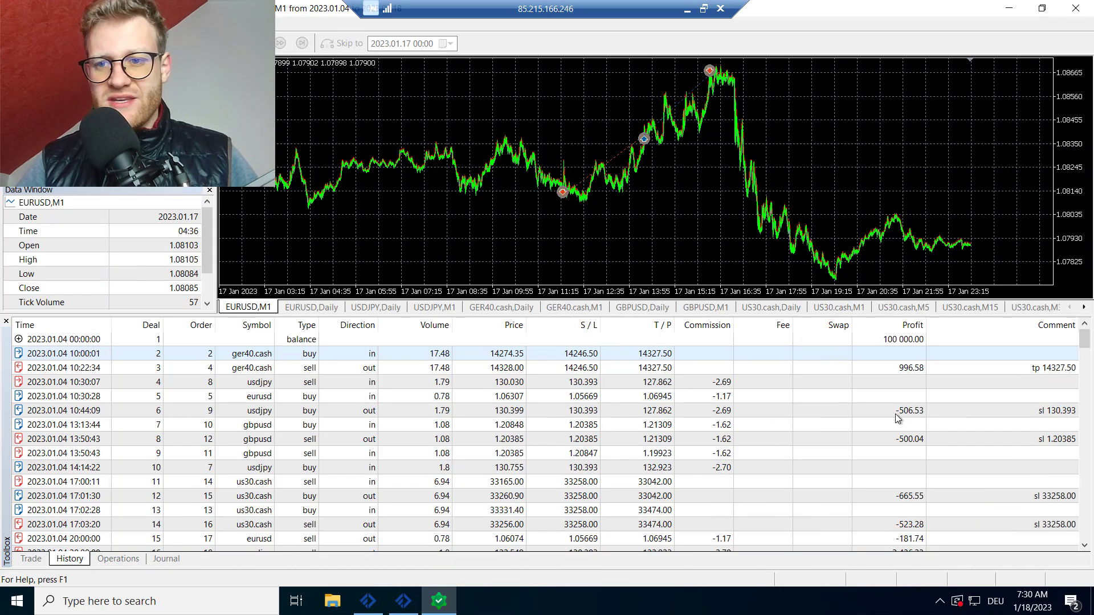
pyautogui.click(896, 370)
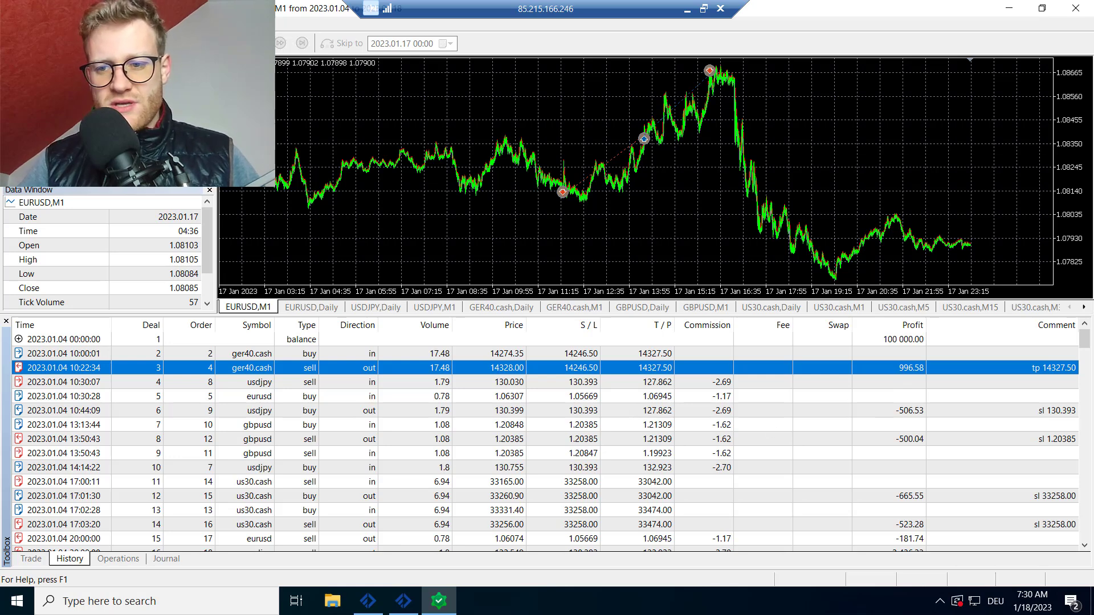
pyautogui.moveTo(368, 601)
pyautogui.click(370, 527)
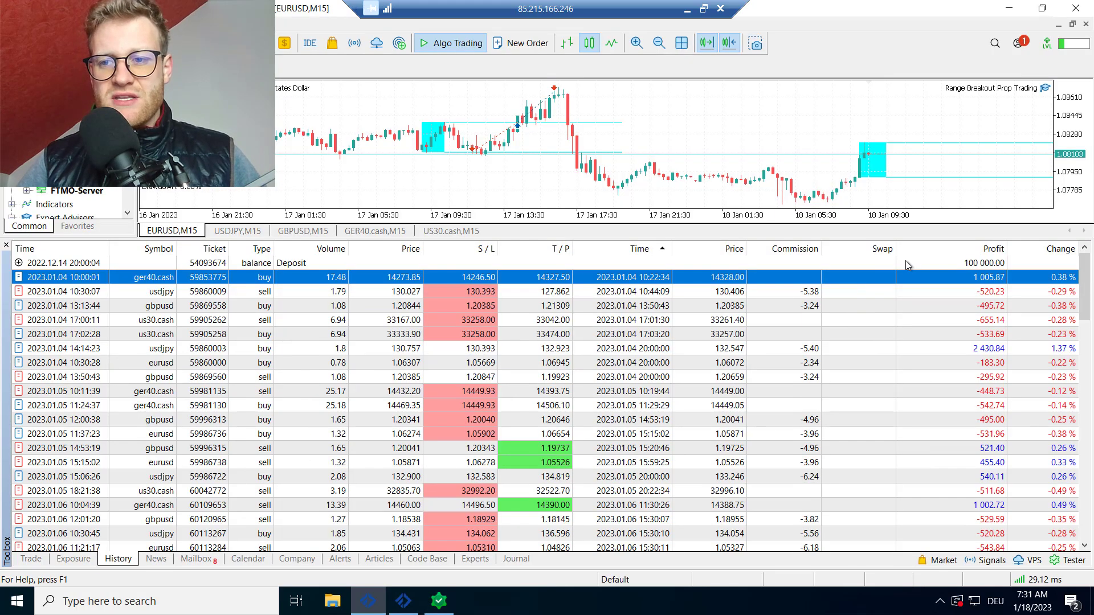
pyautogui.click(883, 290)
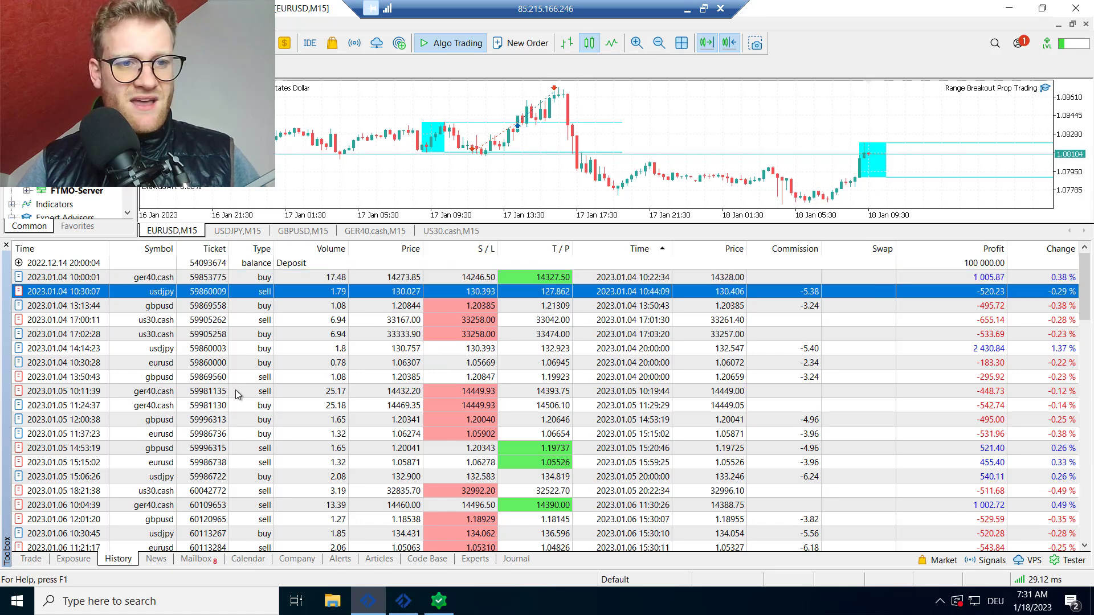
pyautogui.moveTo(447, 608)
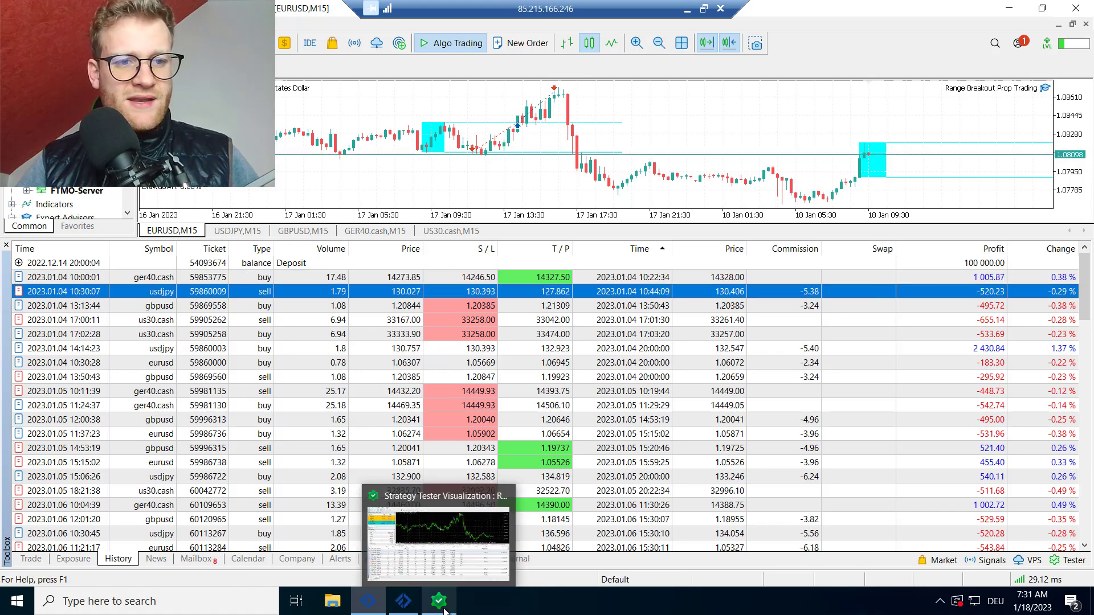
pyautogui.click(439, 533)
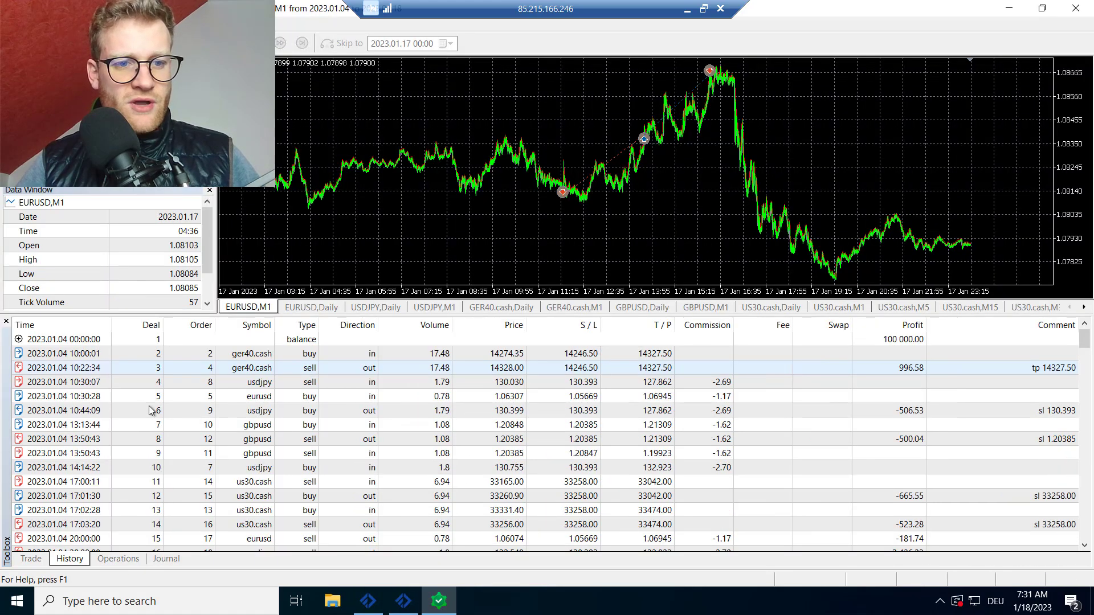
pyautogui.click(110, 382)
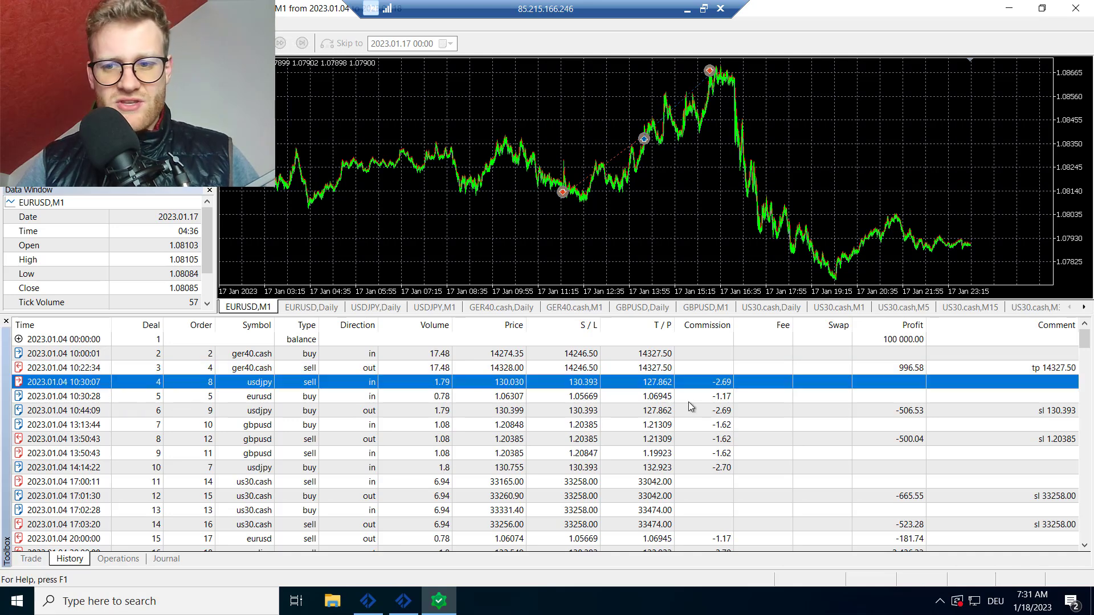
pyautogui.click(331, 413)
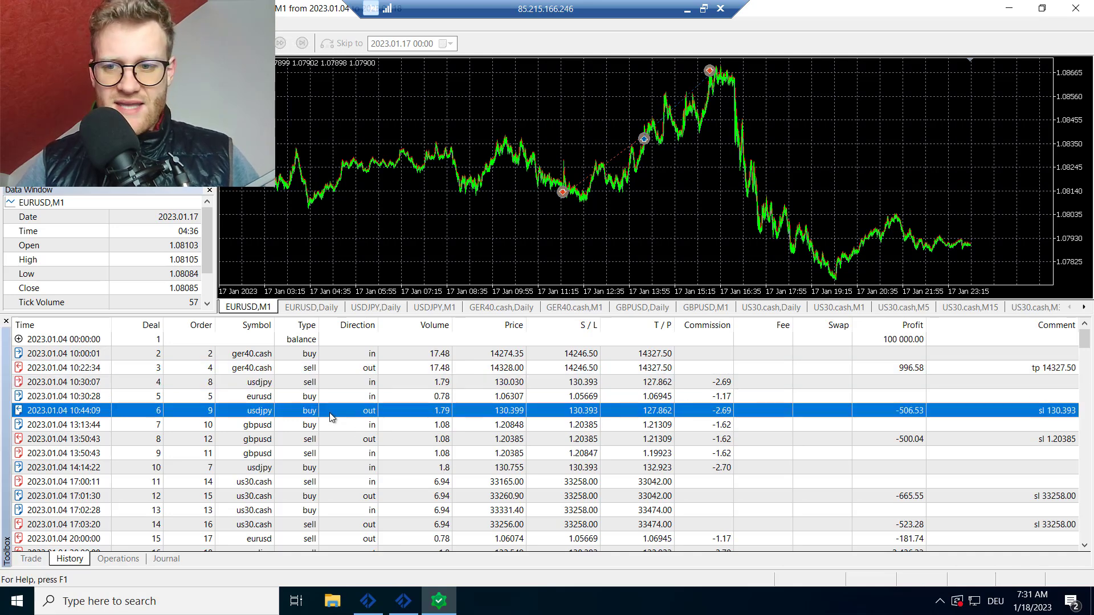
pyautogui.click(369, 603)
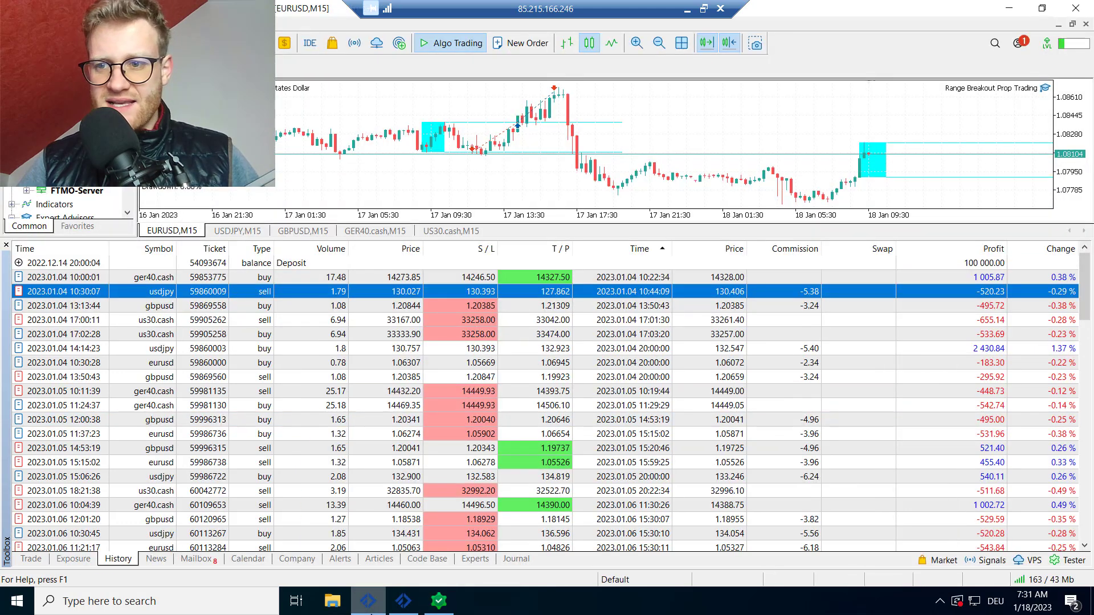
pyautogui.click(852, 307)
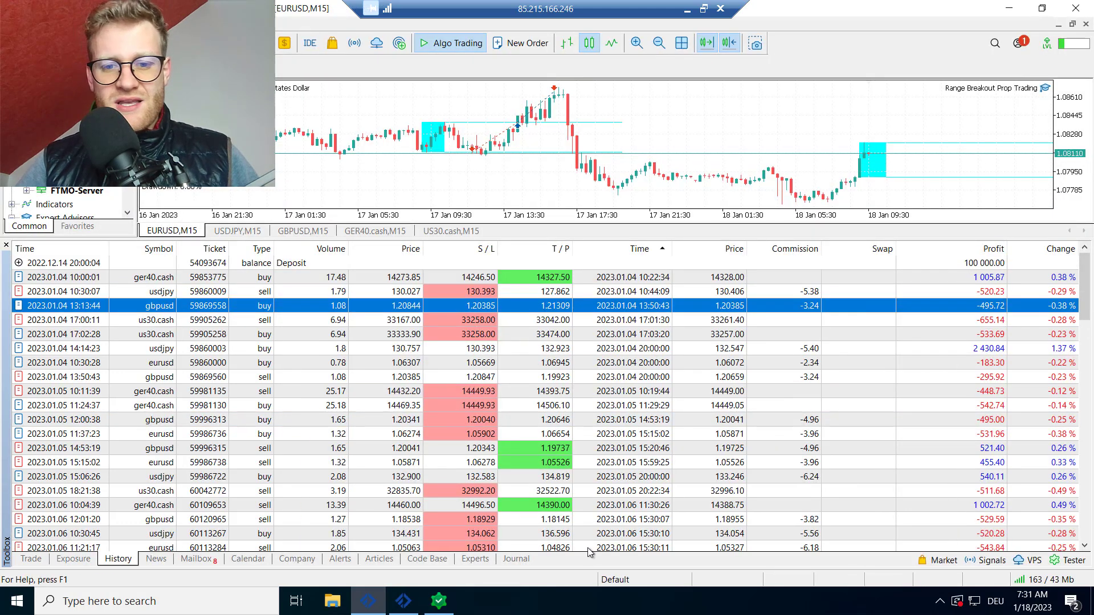
pyautogui.click(440, 605)
pyautogui.click(305, 429)
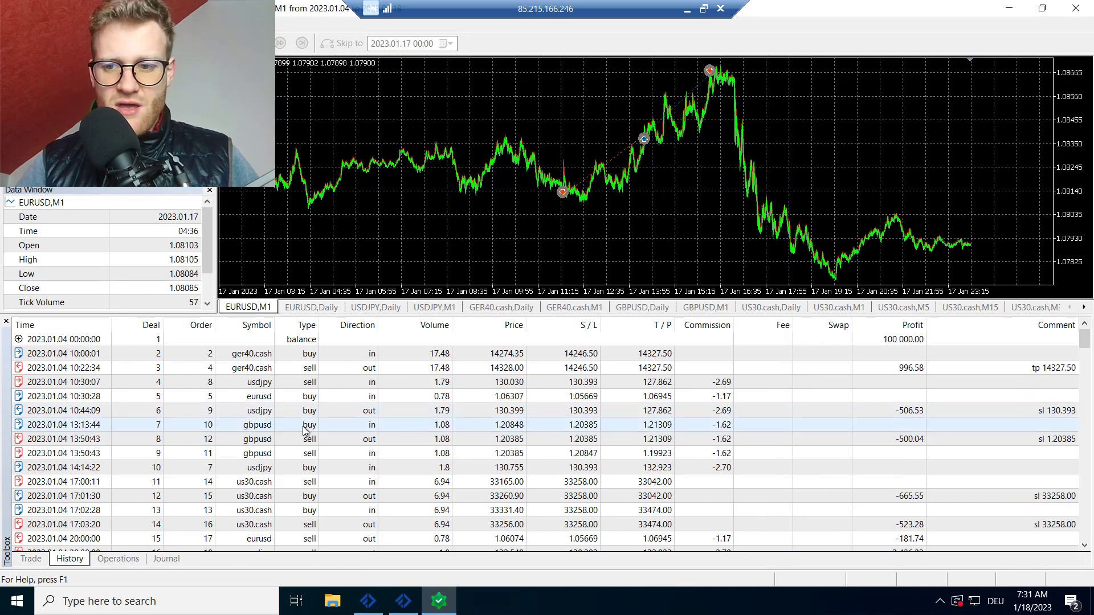
pyautogui.click(313, 443)
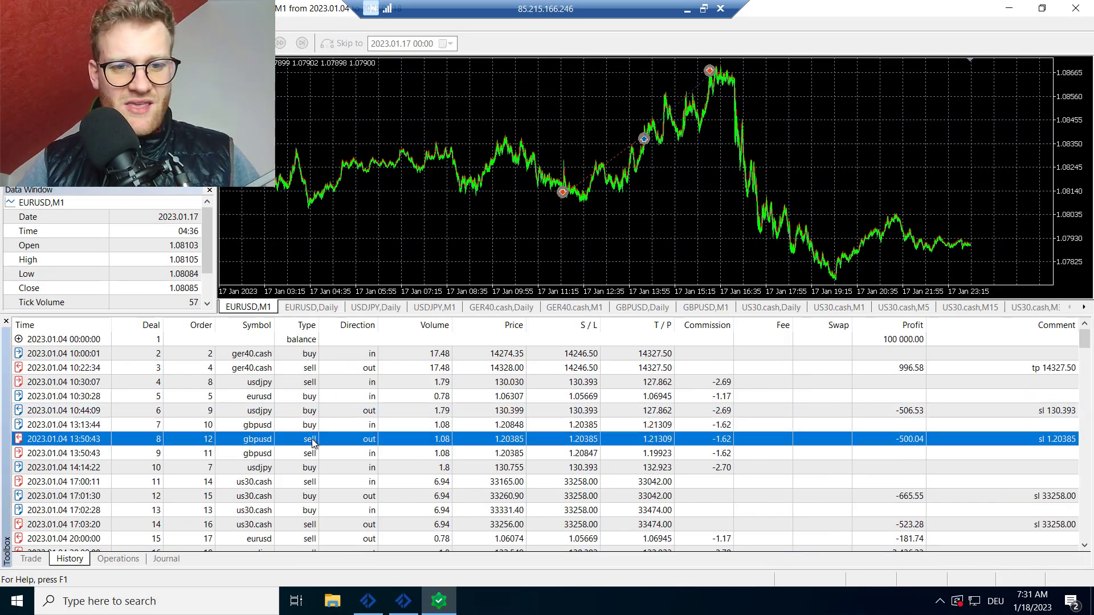
pyautogui.click(368, 601)
pyautogui.click(908, 318)
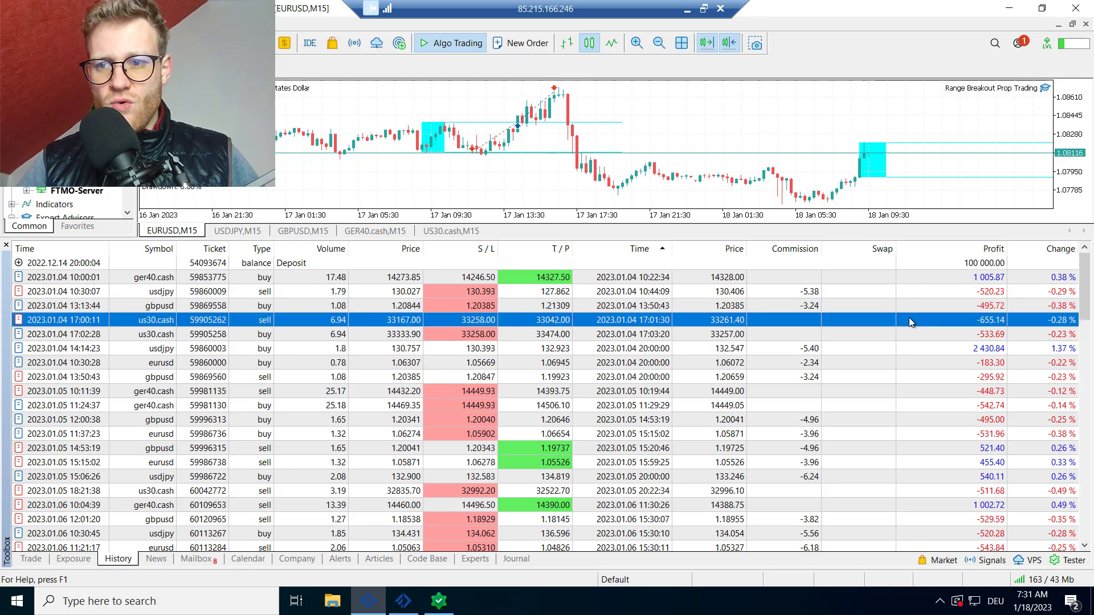
pyautogui.click(446, 607)
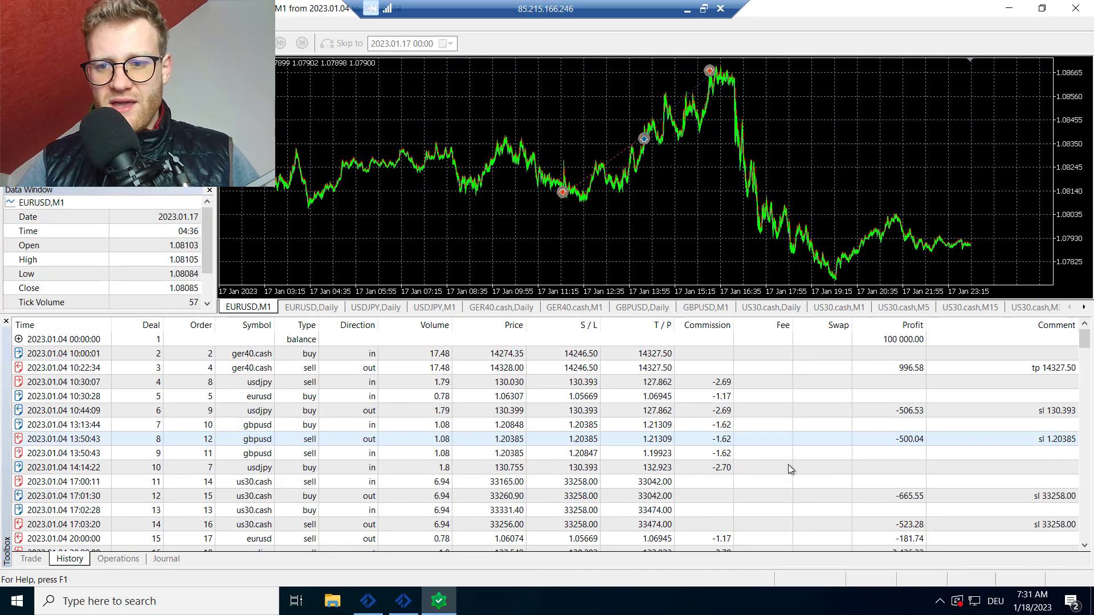
pyautogui.click(819, 509)
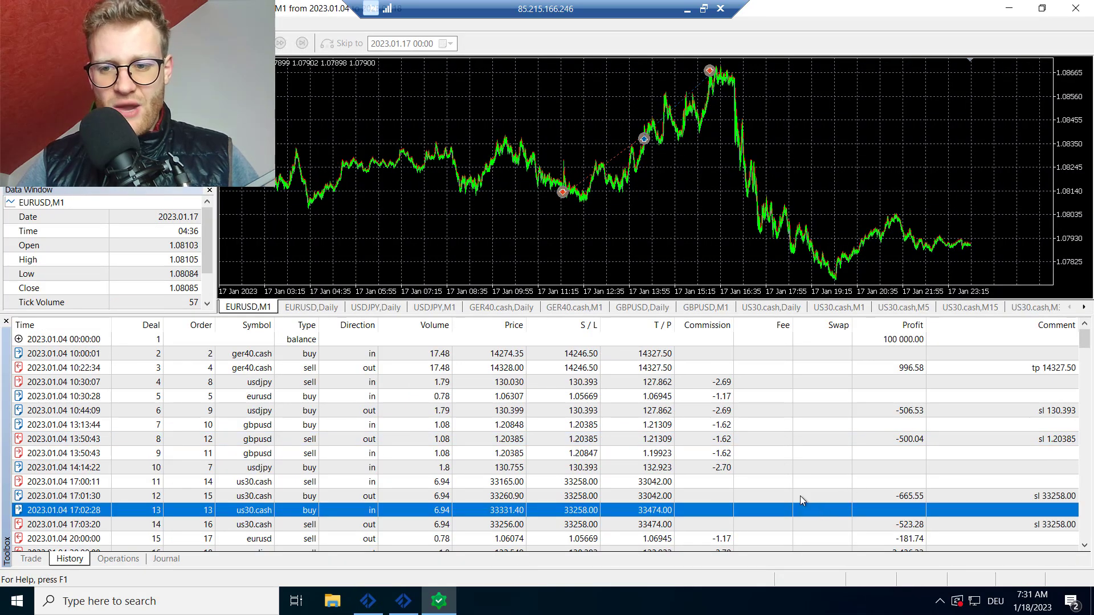
# Inspect the backtest's 17:01:30 us30.cash exit deal against the live trade history
pyautogui.click(800, 496)
pyautogui.scroll(-1, 800, 496)
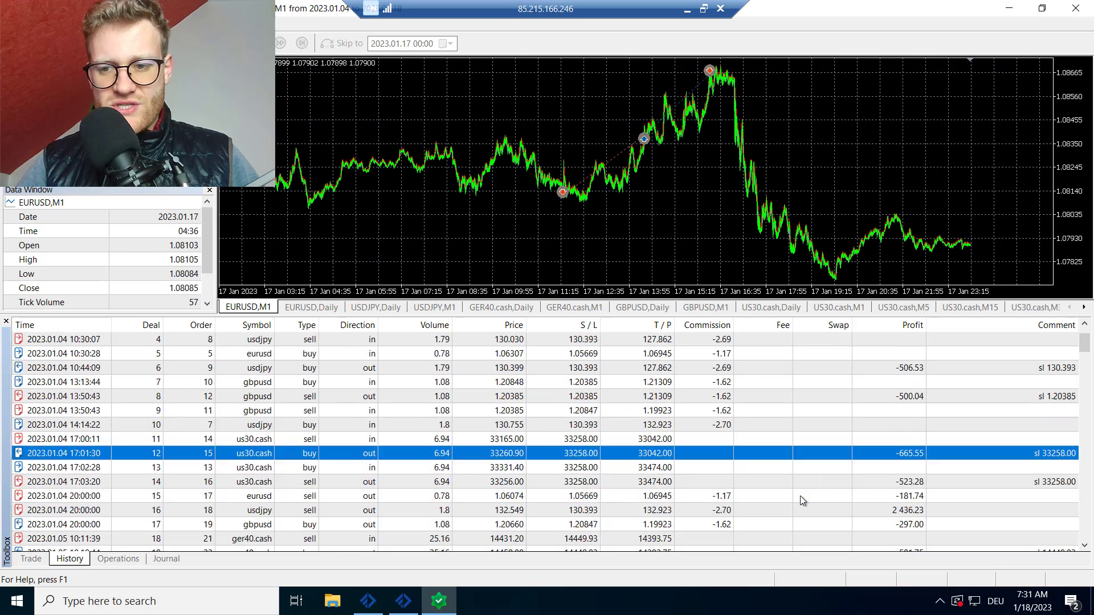
pyautogui.click(369, 609)
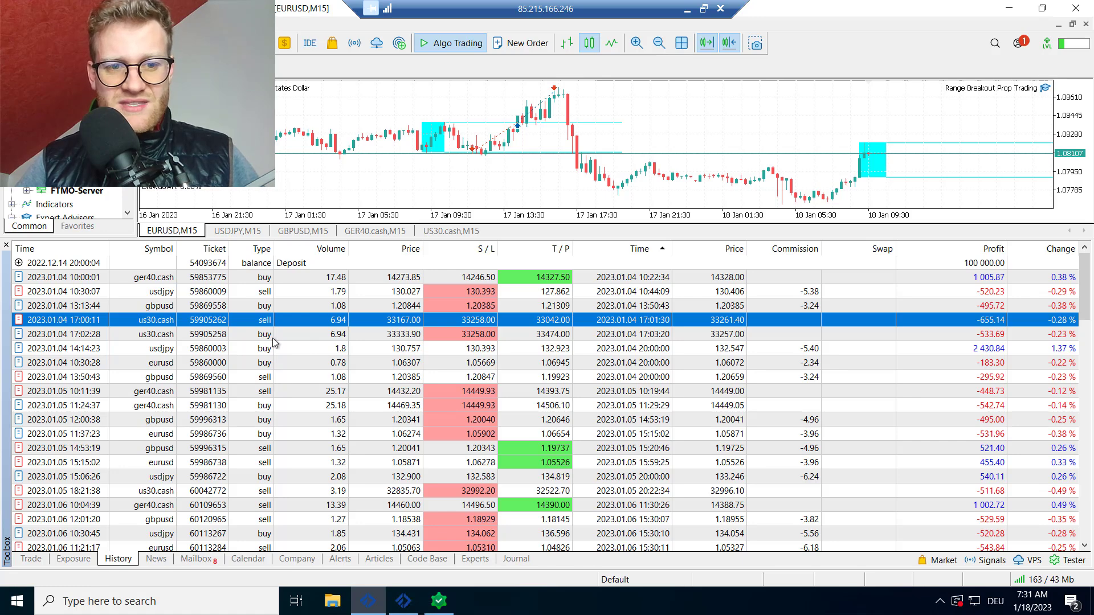
pyautogui.click(439, 601)
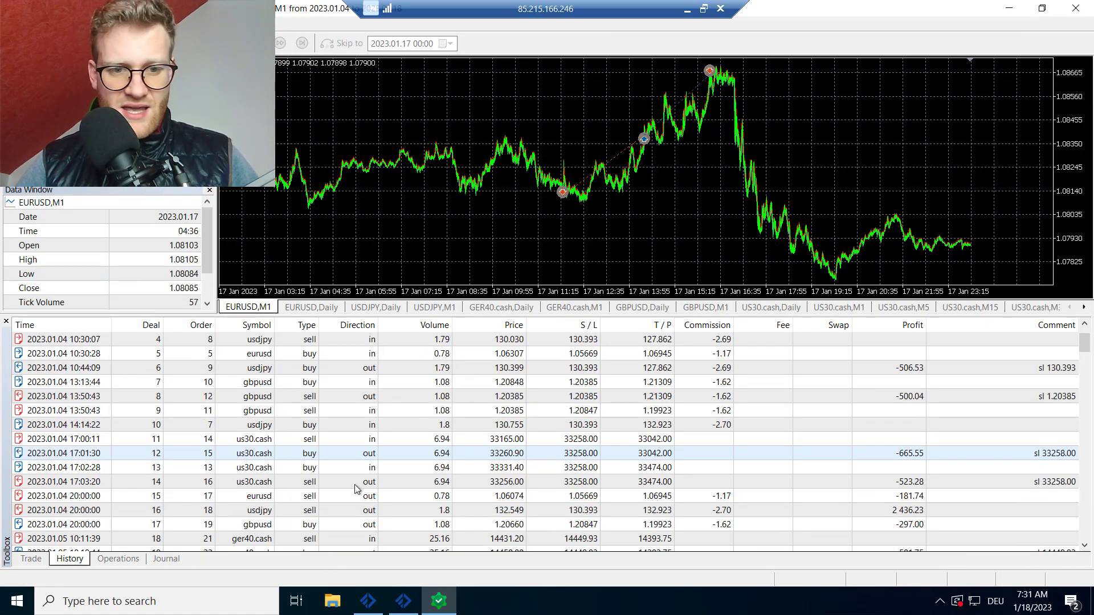
pyautogui.click(363, 606)
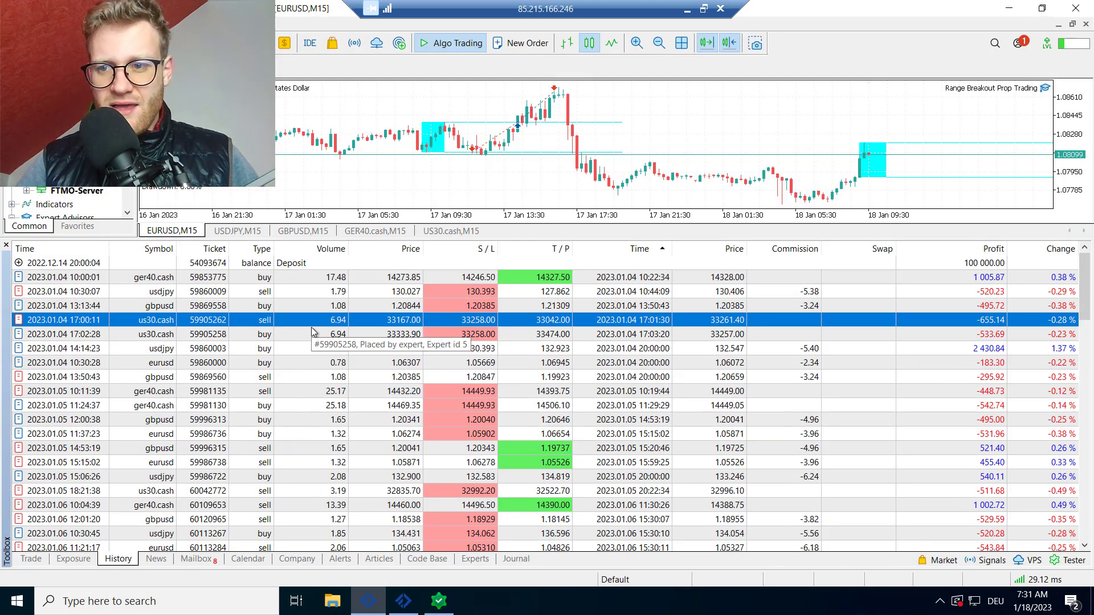
pyautogui.click(449, 600)
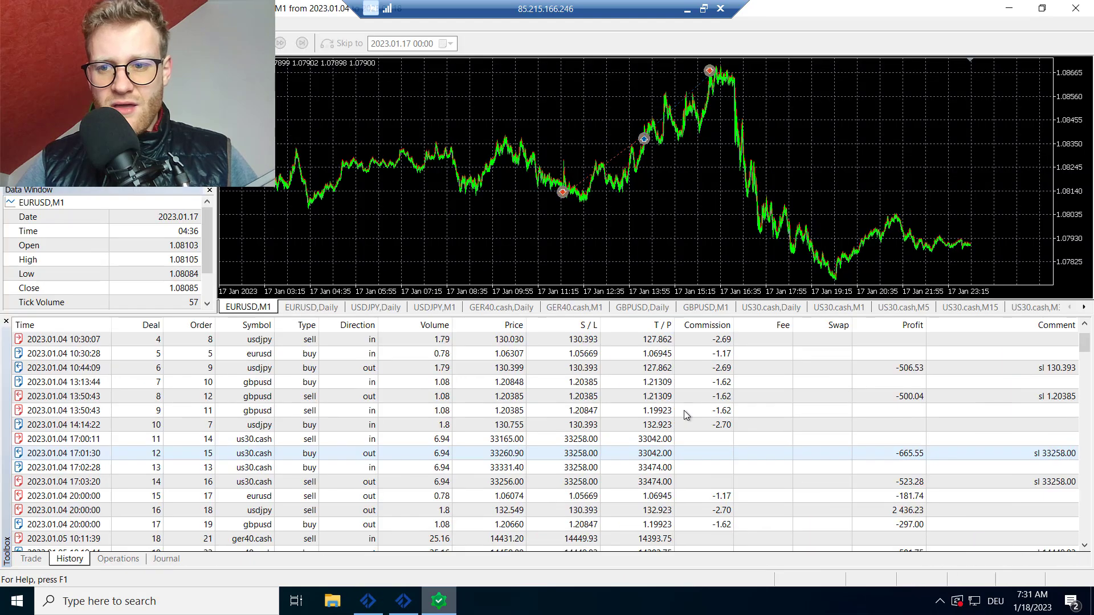
# Compare the backtest's usdjpy deal 16 exit with the live 14:14:23 usdjpy trade
pyautogui.click(771, 493)
pyautogui.click(738, 481)
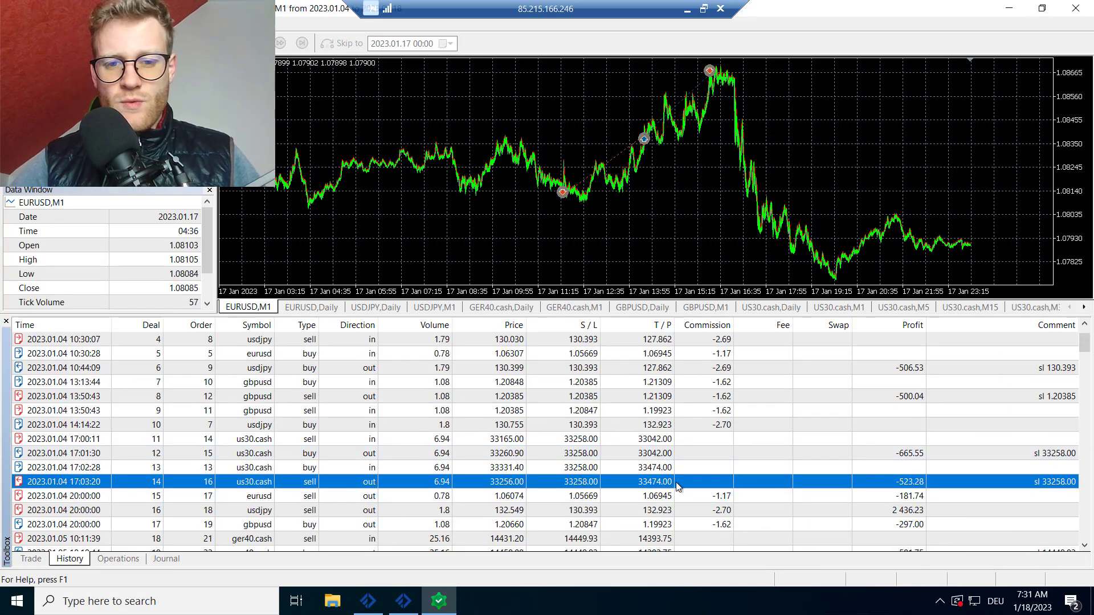
pyautogui.scroll(-1, 693, 478)
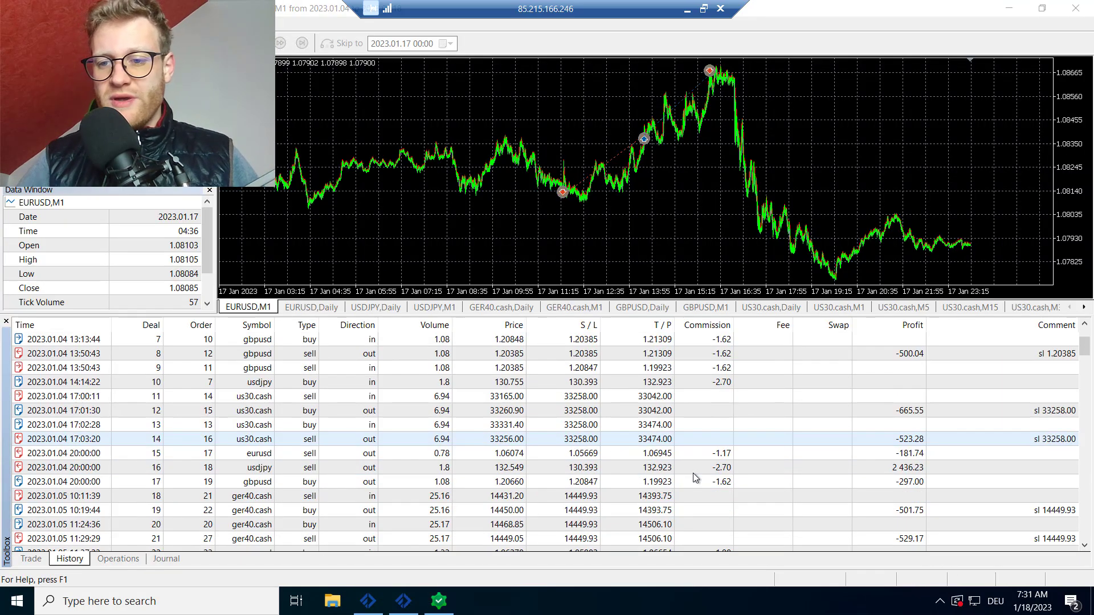
pyautogui.click(807, 467)
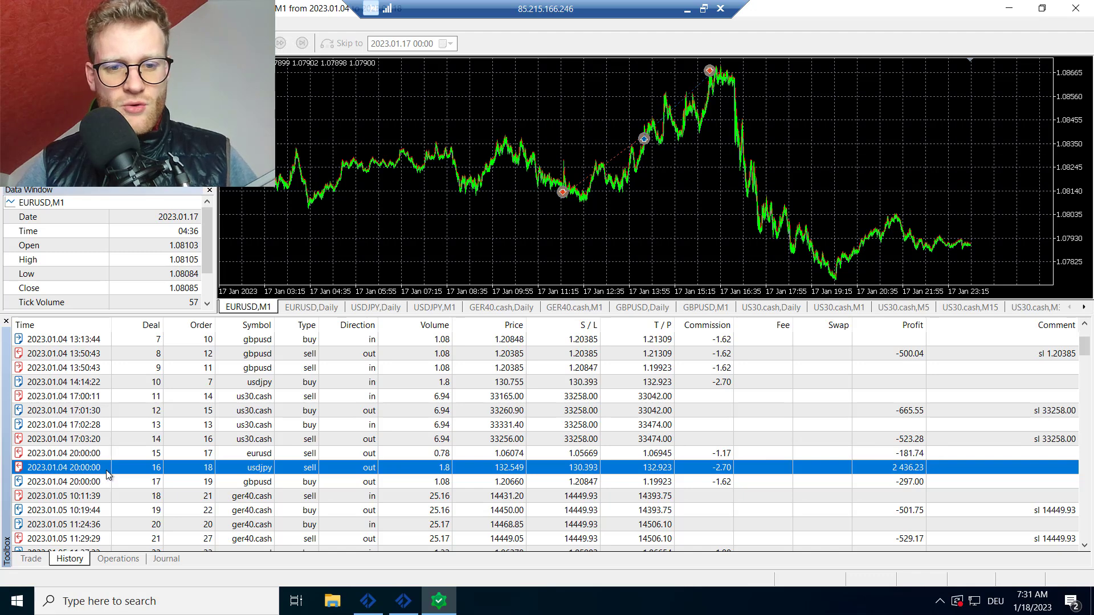
pyautogui.moveTo(375, 602)
pyautogui.click(365, 572)
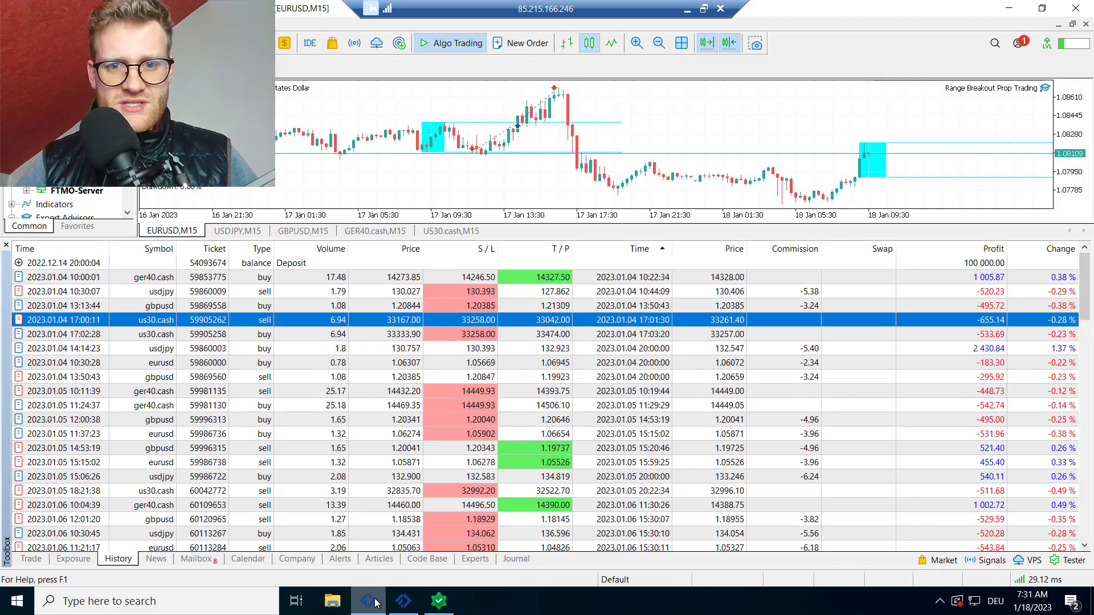
pyautogui.click(984, 347)
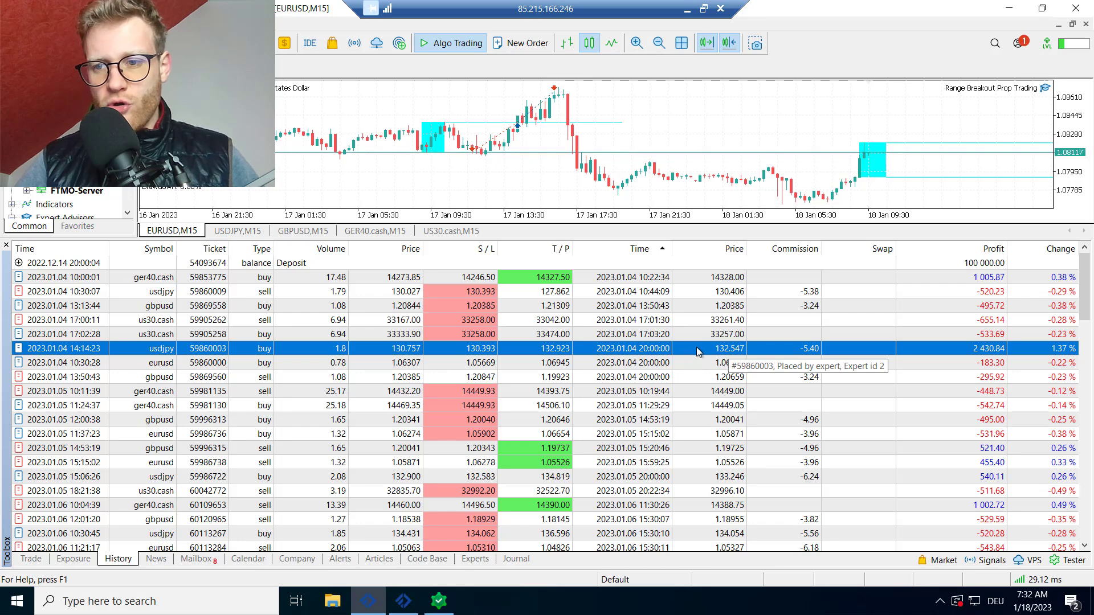
pyautogui.click(439, 601)
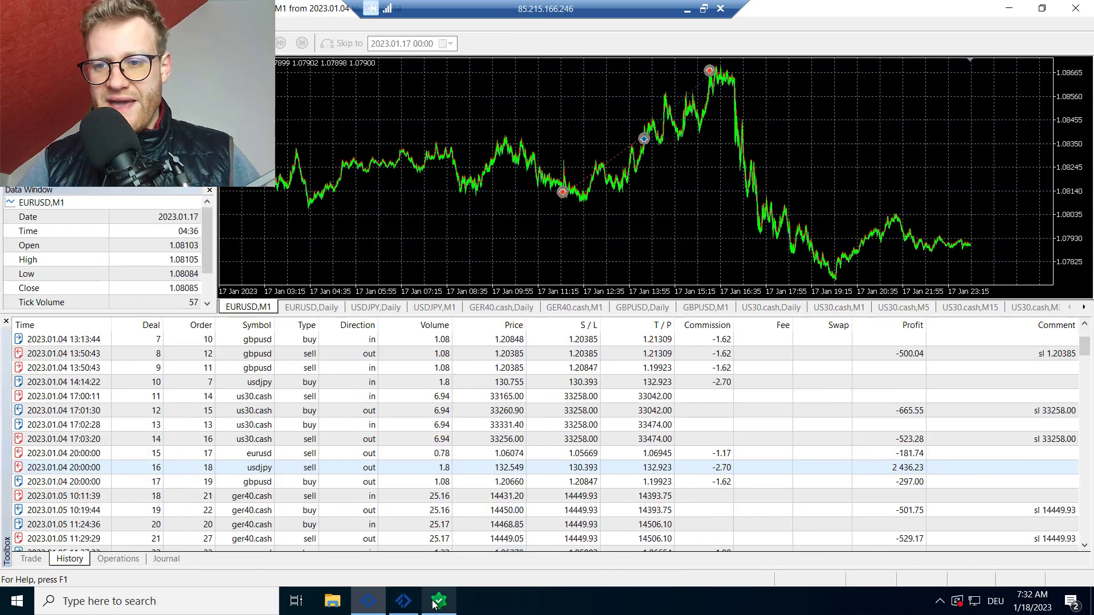
pyautogui.click(896, 469)
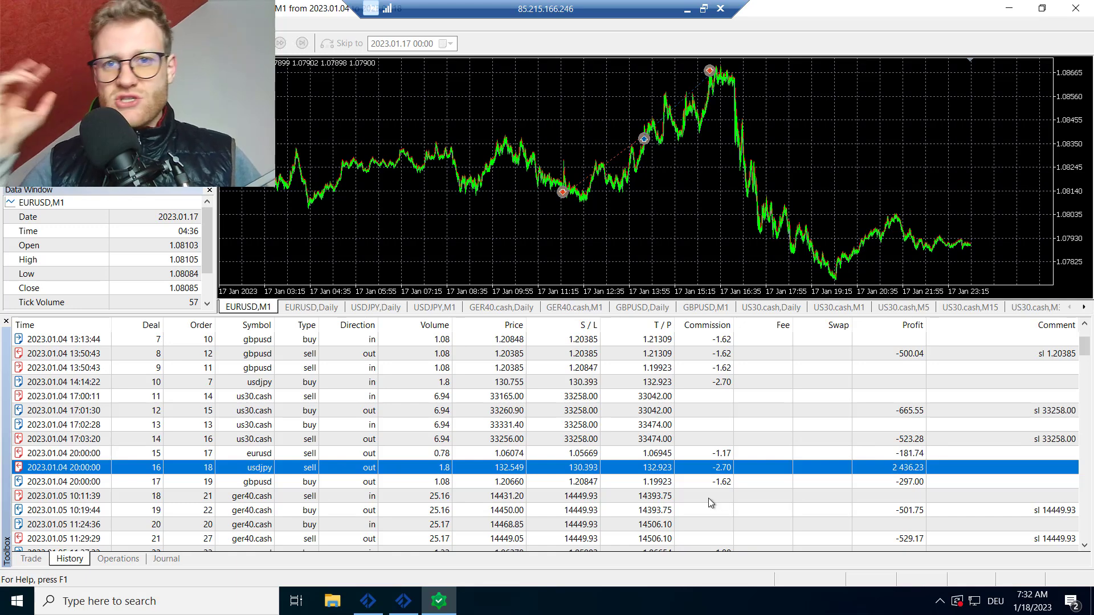
# Find backtest deal 115 usdjpy take-profit (+3 048.60) and deal 119 ger40.cash stop-loss (−1 769.27)
pyautogui.scroll(-1, 709, 502)
pyautogui.scroll(-9, 709, 500)
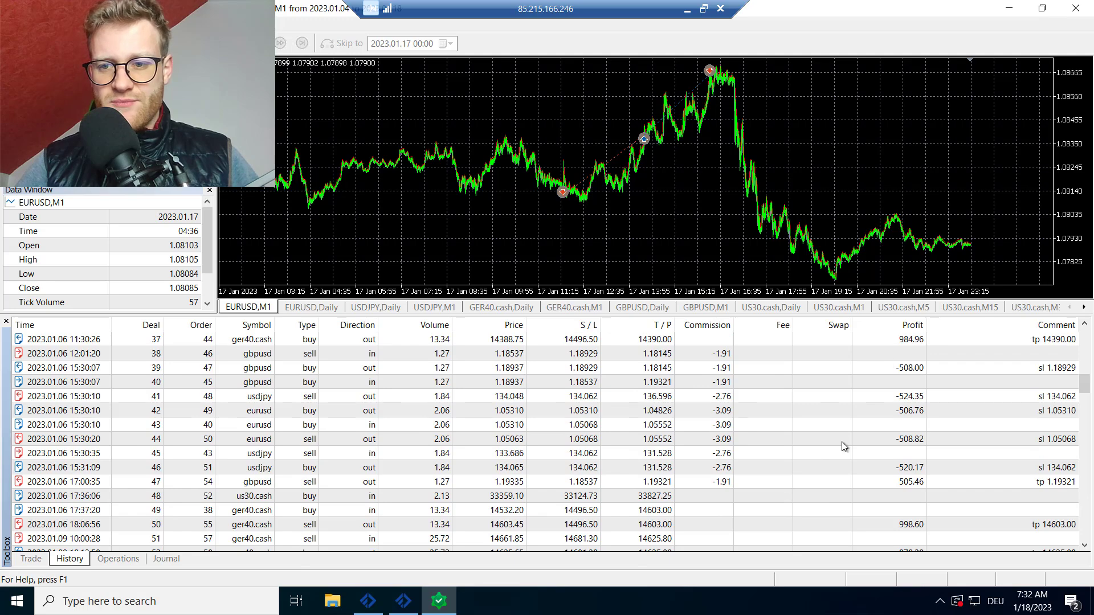
pyautogui.scroll(-10, 842, 446)
pyautogui.scroll(-15, 844, 447)
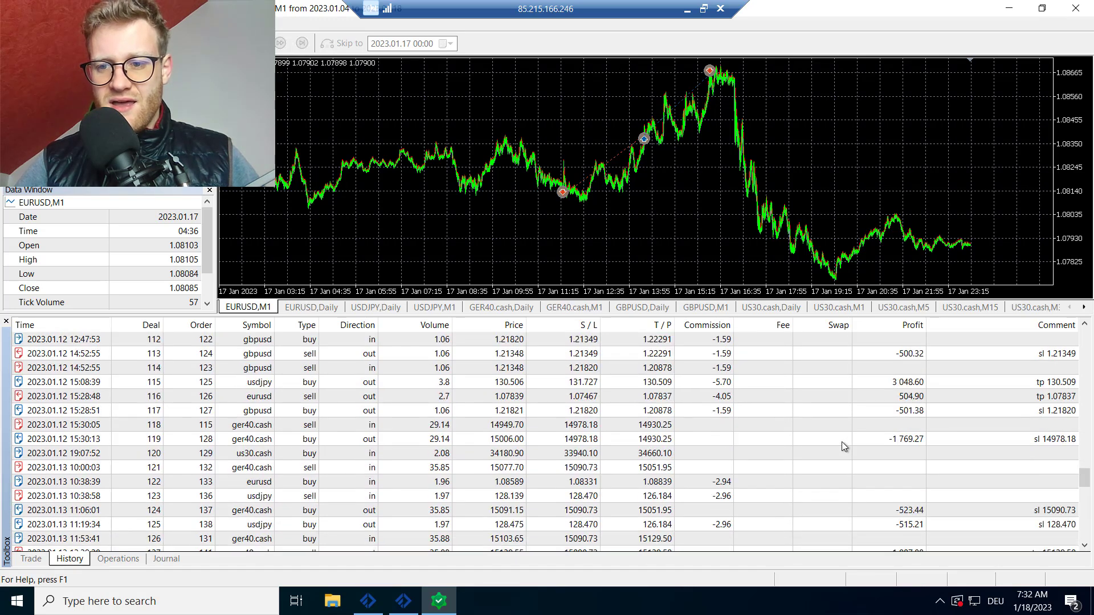
pyautogui.click(847, 382)
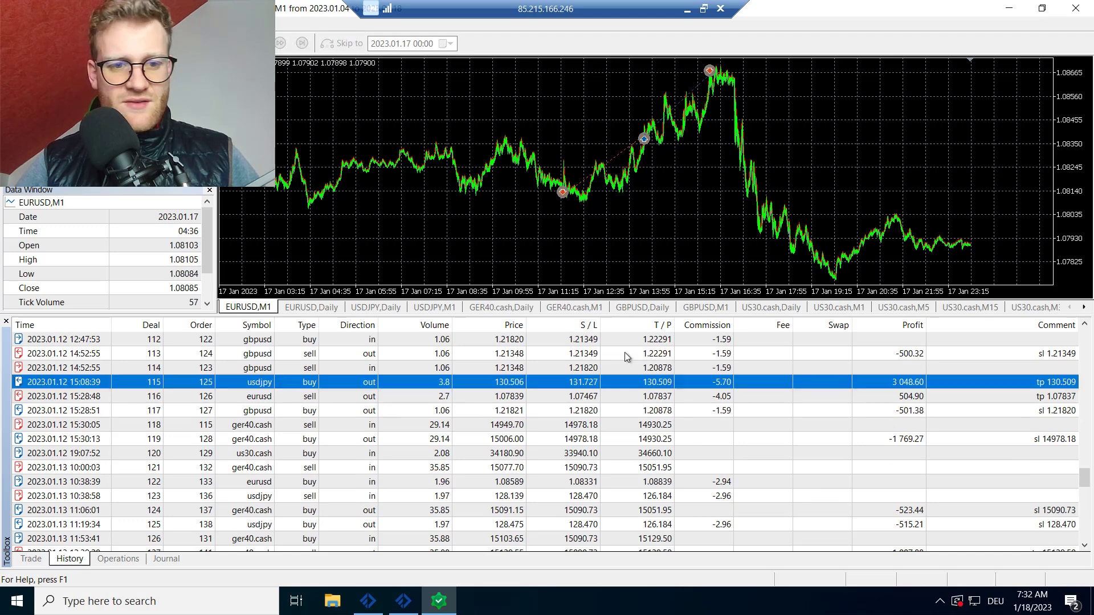
pyautogui.click(866, 436)
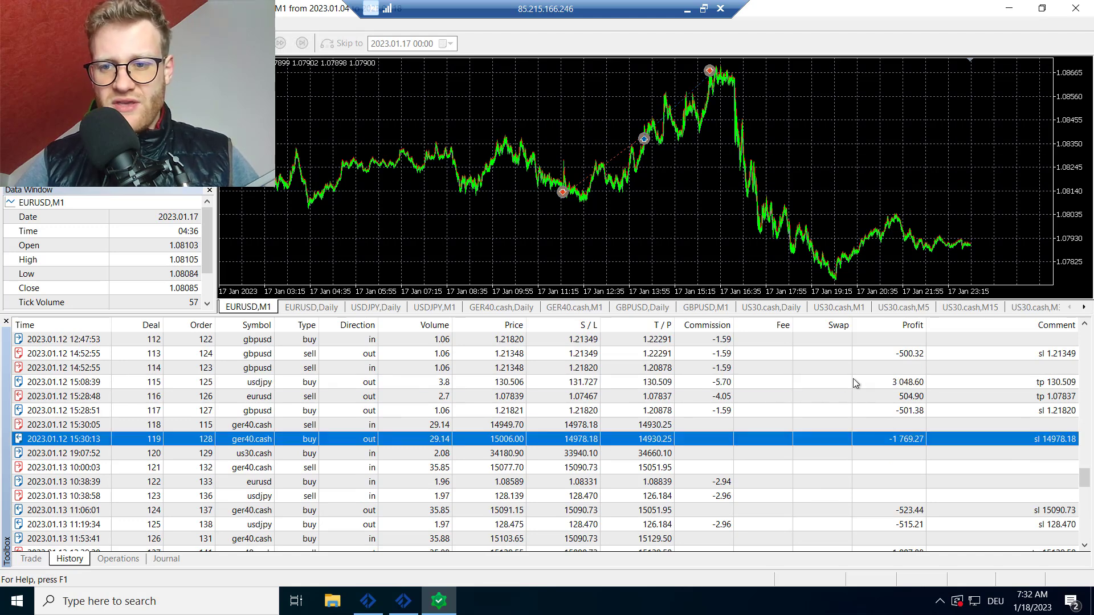
pyautogui.click(853, 378)
pyautogui.click(864, 439)
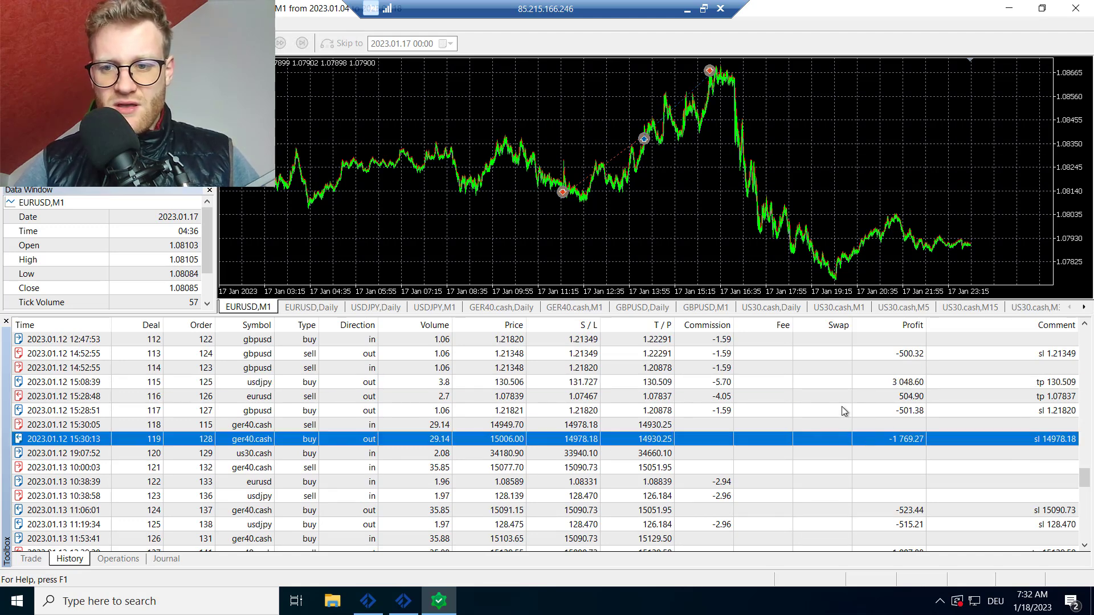
pyautogui.click(813, 379)
# Locate the live 2023.01.12 11:12:33 usdjpy trade, closed at +3 029.65
pyautogui.click(365, 601)
pyautogui.click(667, 347)
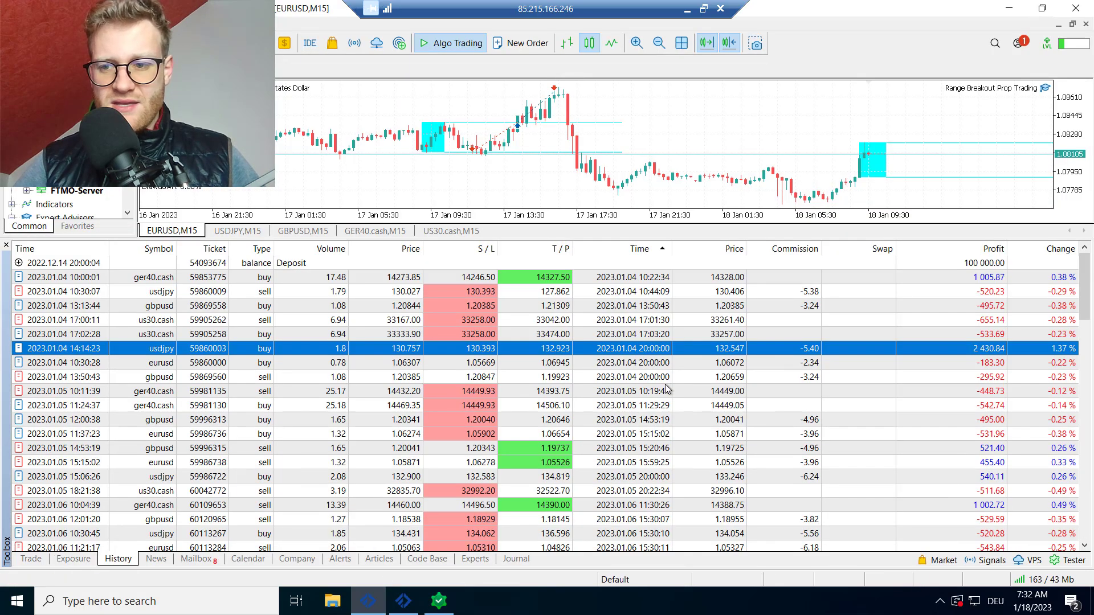
pyautogui.scroll(-3, 666, 389)
pyautogui.scroll(-14, 666, 390)
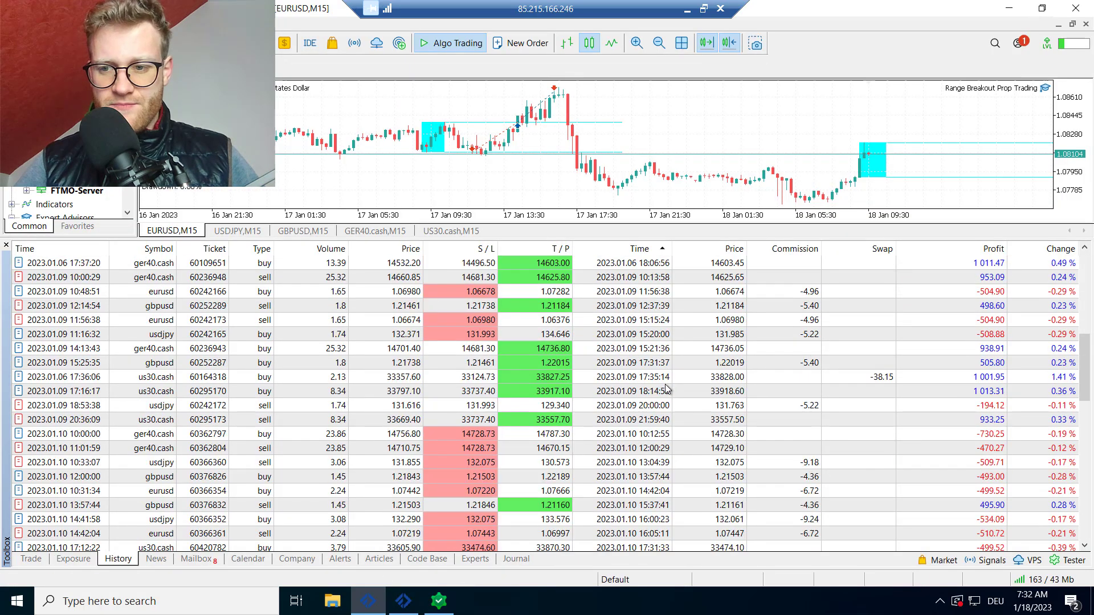
pyautogui.scroll(-3, 667, 390)
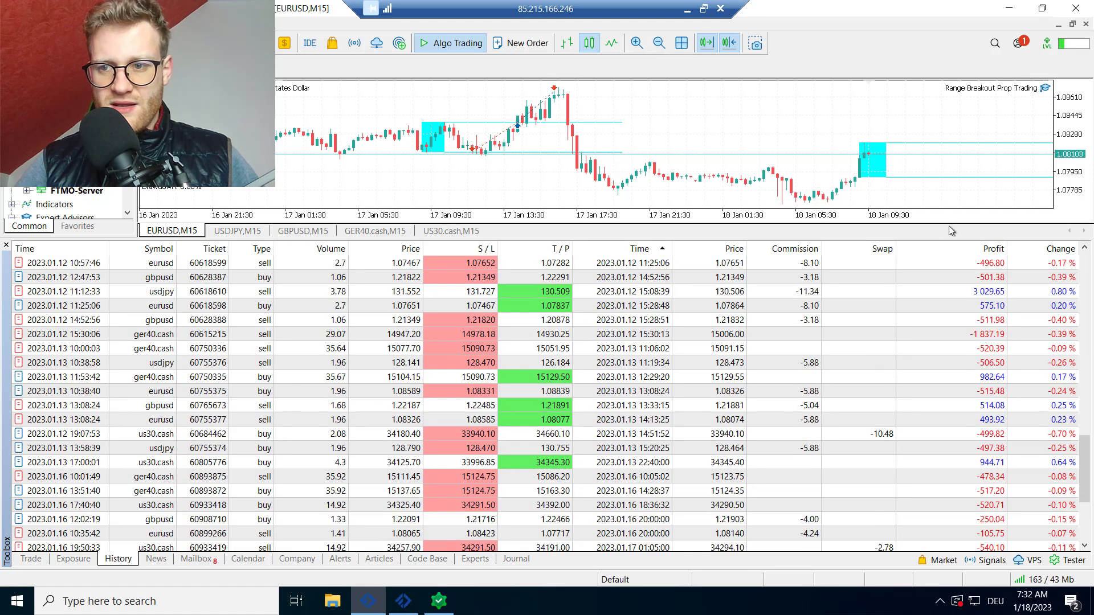
pyautogui.click(950, 296)
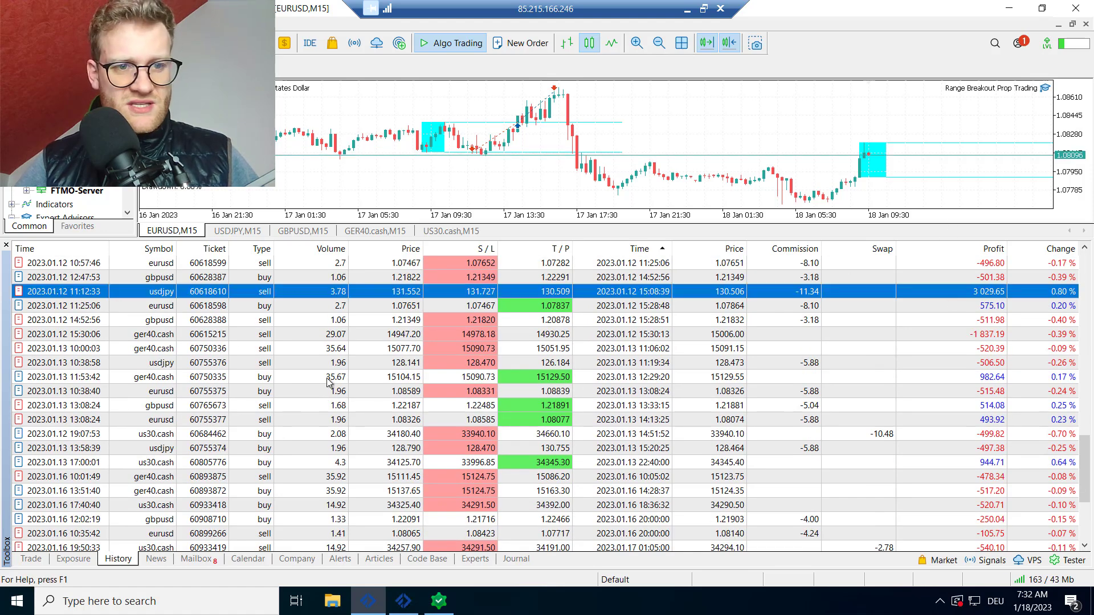
# Match the live 2023.01.12 ger40.cash trade (−1 837.19) with backtest deal 119 (−1 769.27)
pyautogui.click(439, 602)
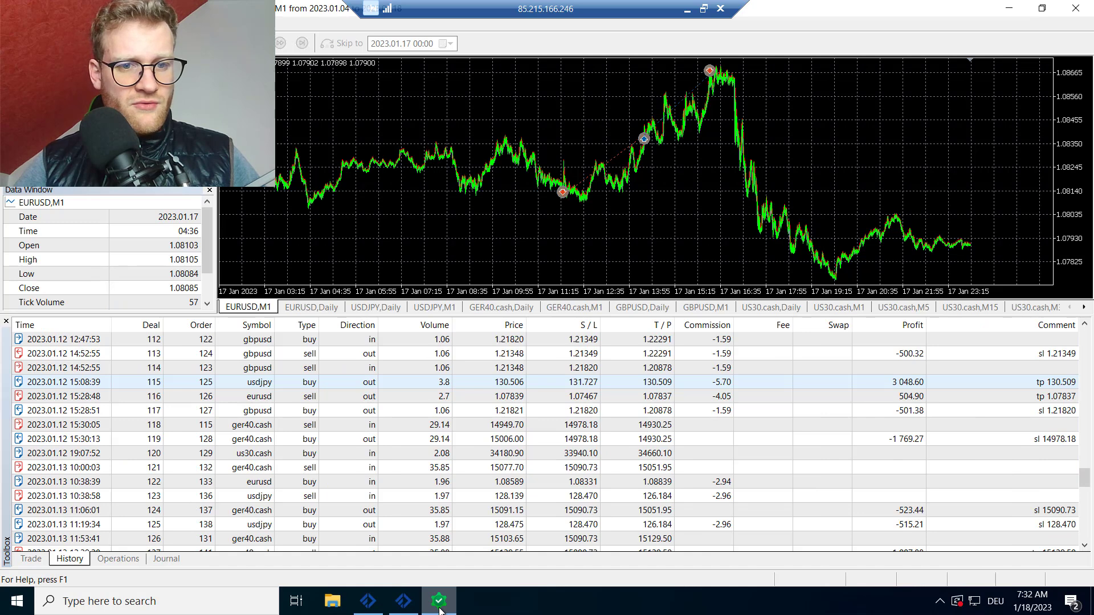
pyautogui.click(370, 602)
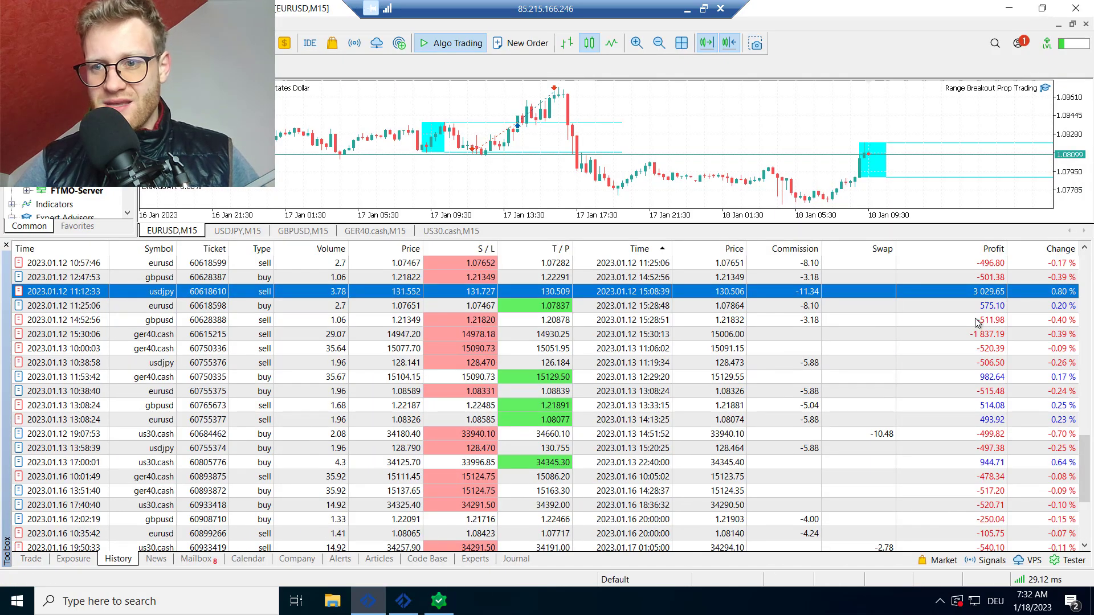
pyautogui.click(966, 336)
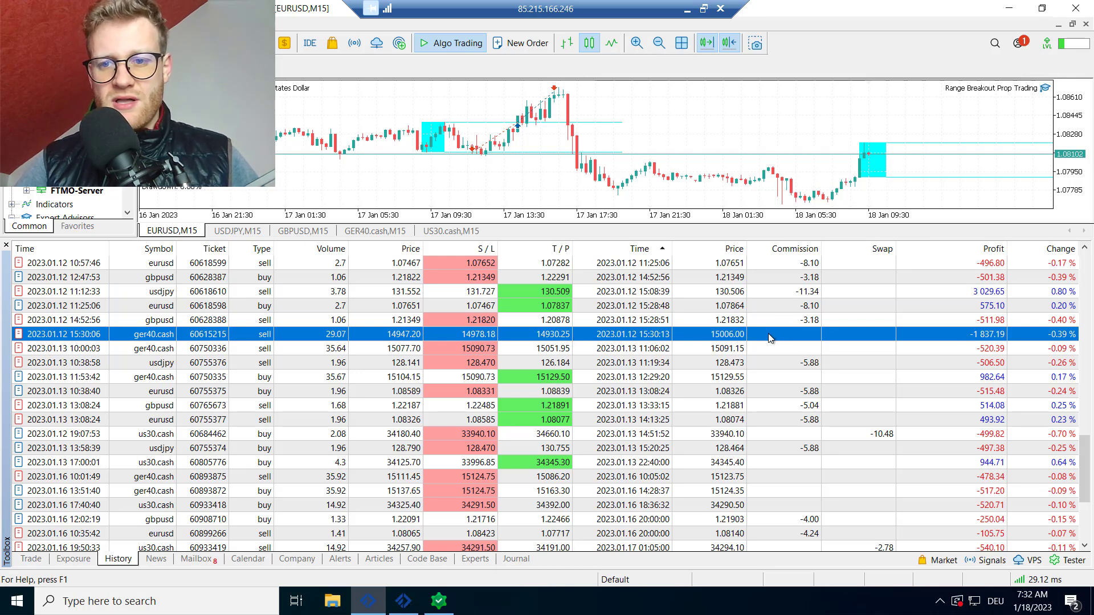
pyautogui.moveTo(768, 335)
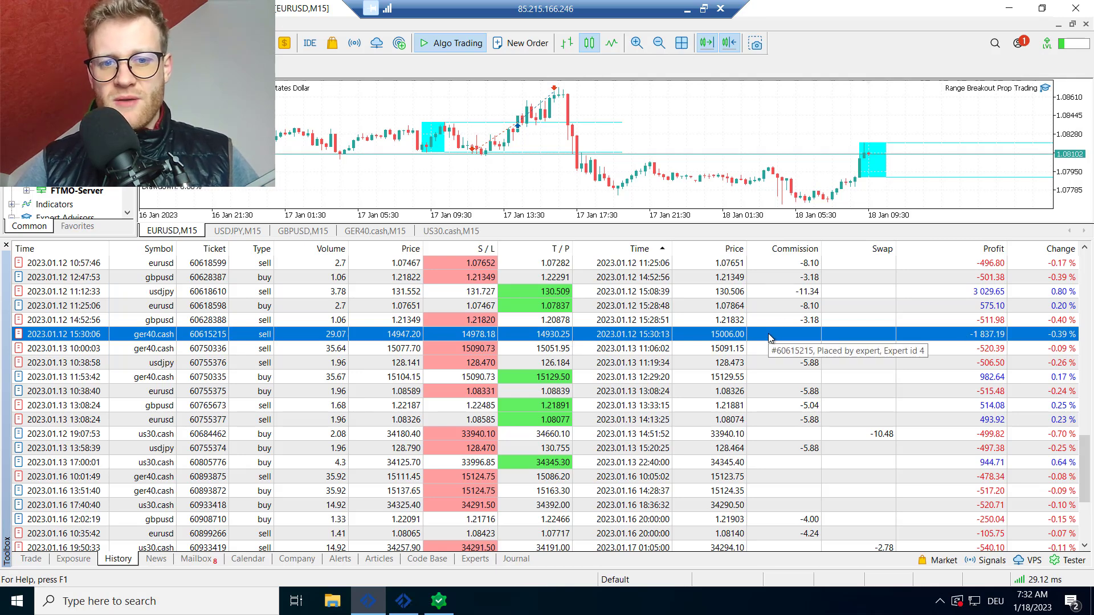
pyautogui.click(439, 601)
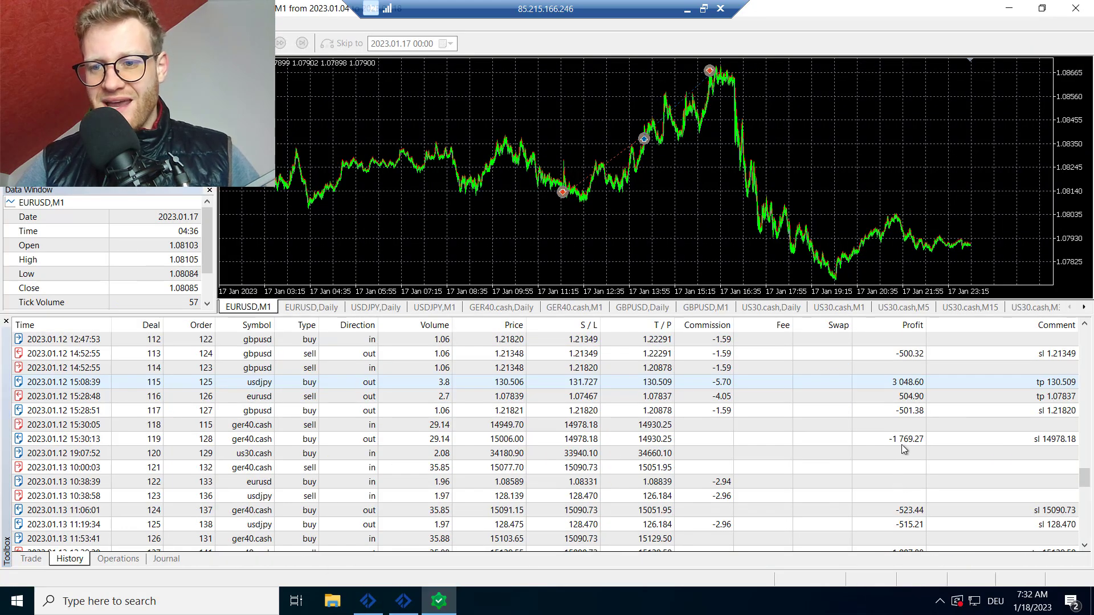
pyautogui.click(786, 439)
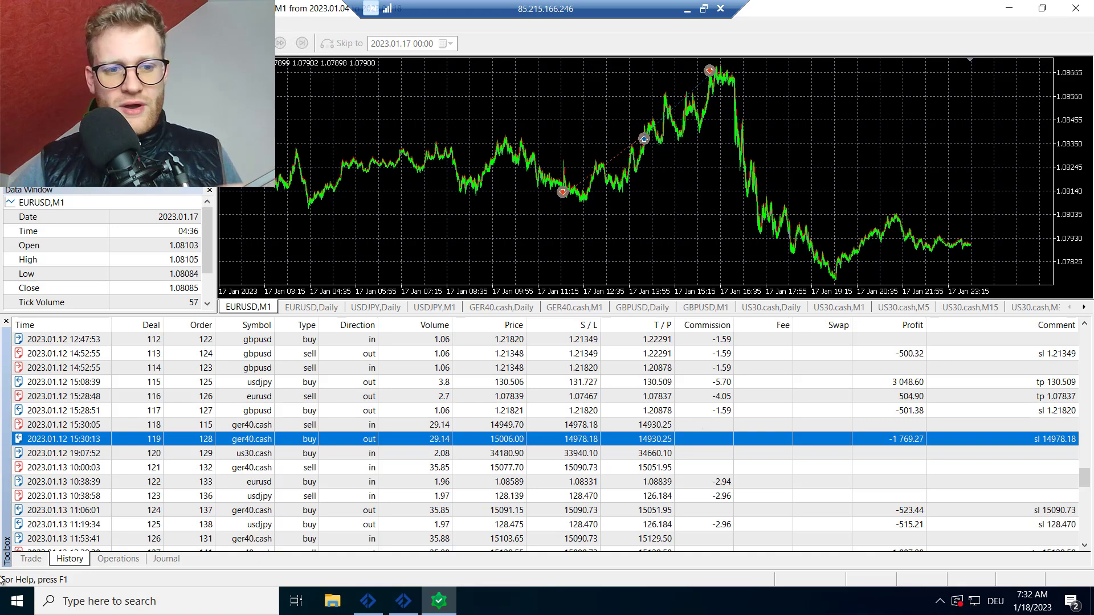
# Hide the History list and enlarge the full tester settings beneath the live EURUSD M15 chart
pyautogui.click(381, 610)
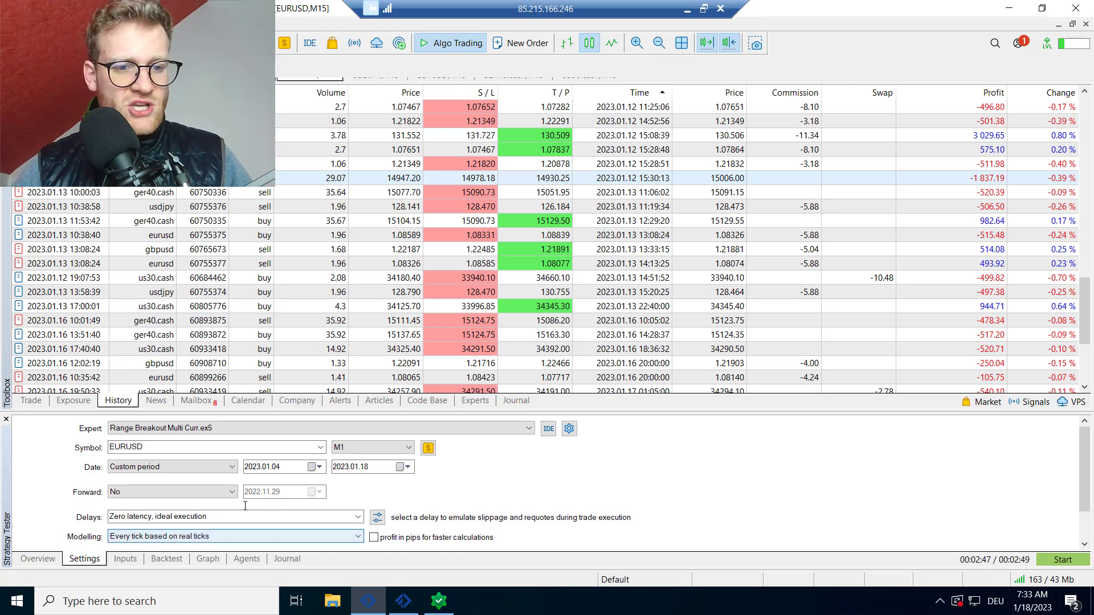
pyautogui.moveTo(317, 414); pyautogui.dragTo(318, 427)
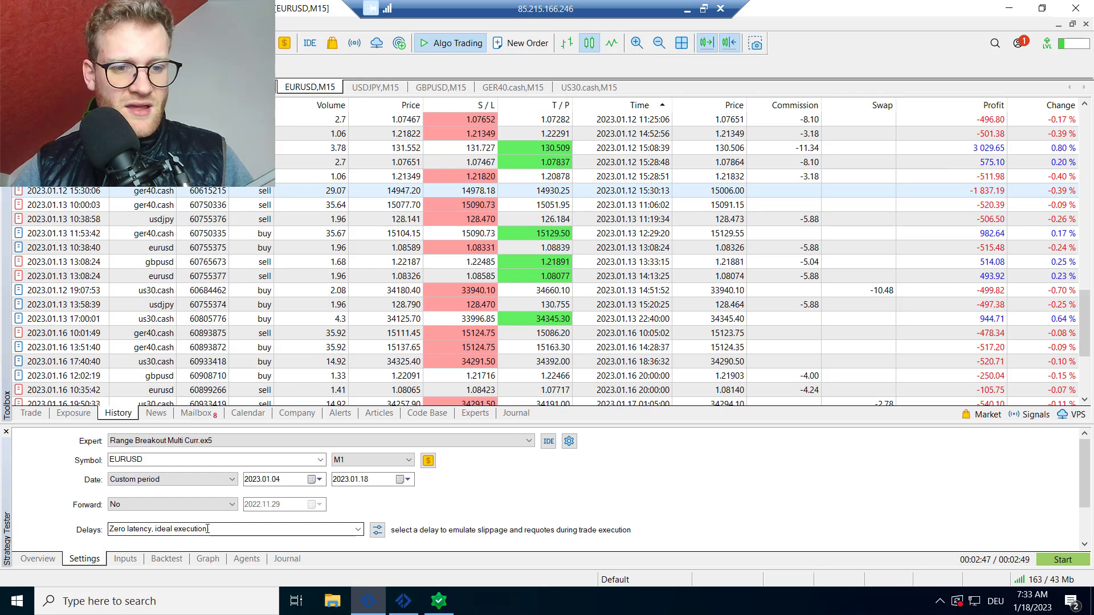
pyautogui.moveTo(261, 427); pyautogui.dragTo(263, 357)
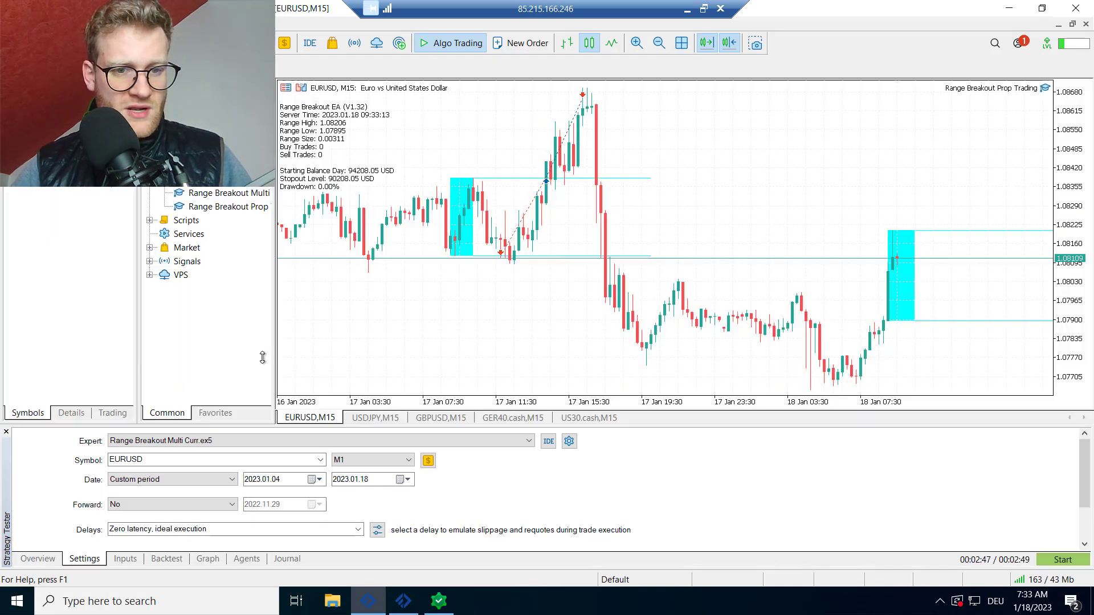
pyautogui.moveTo(288, 427); pyautogui.dragTo(289, 351)
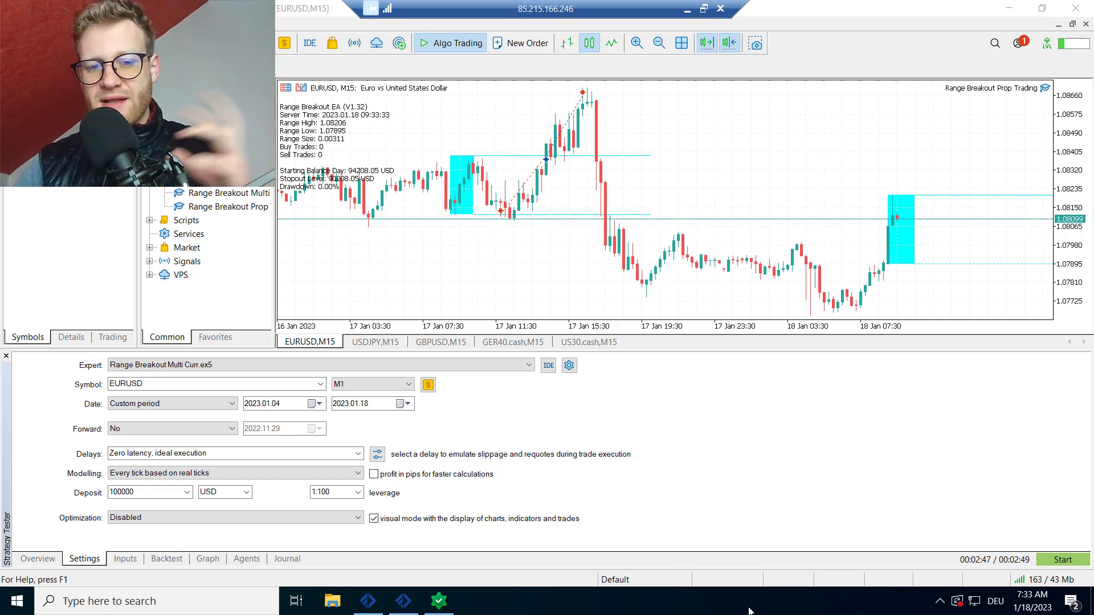
# In the tester visualization window, inspect deals 119 (GER40.cash) and 120 (US30.cash)
pyautogui.click(440, 601)
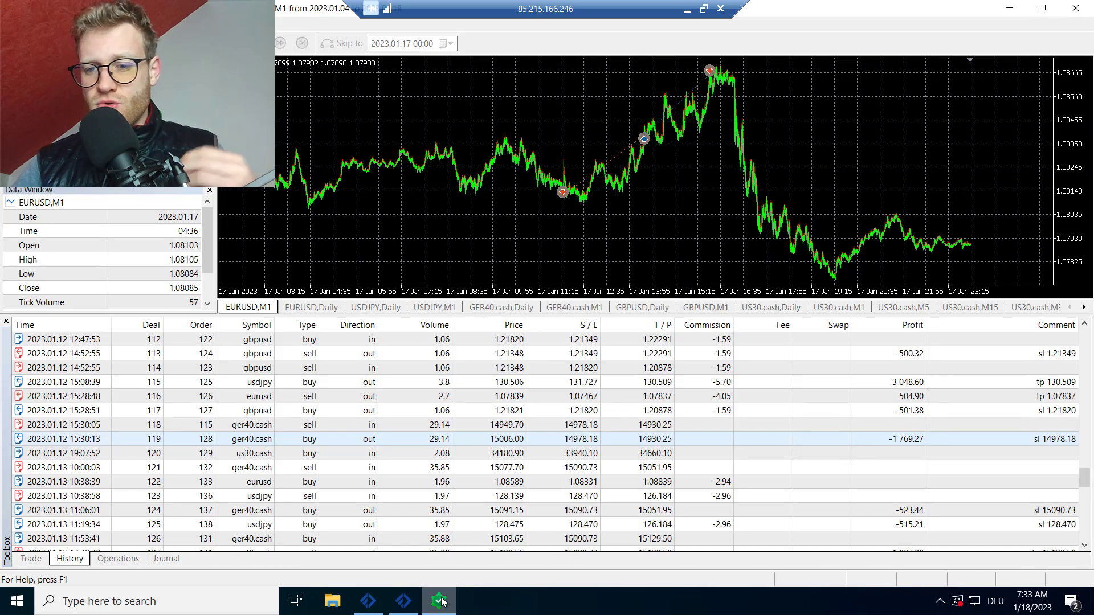
pyautogui.click(650, 440)
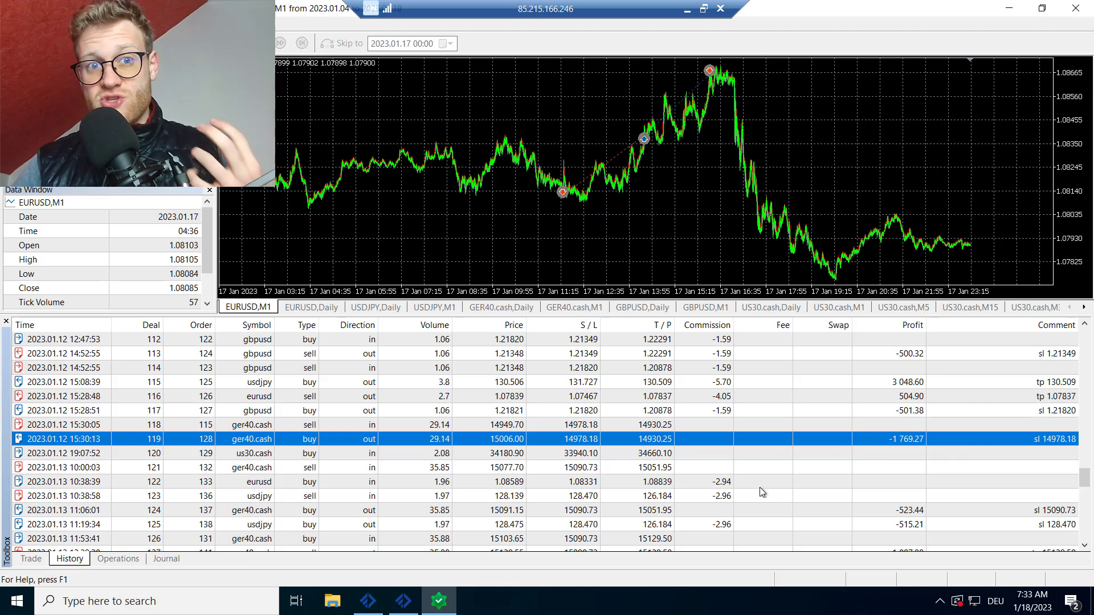
pyautogui.click(712, 456)
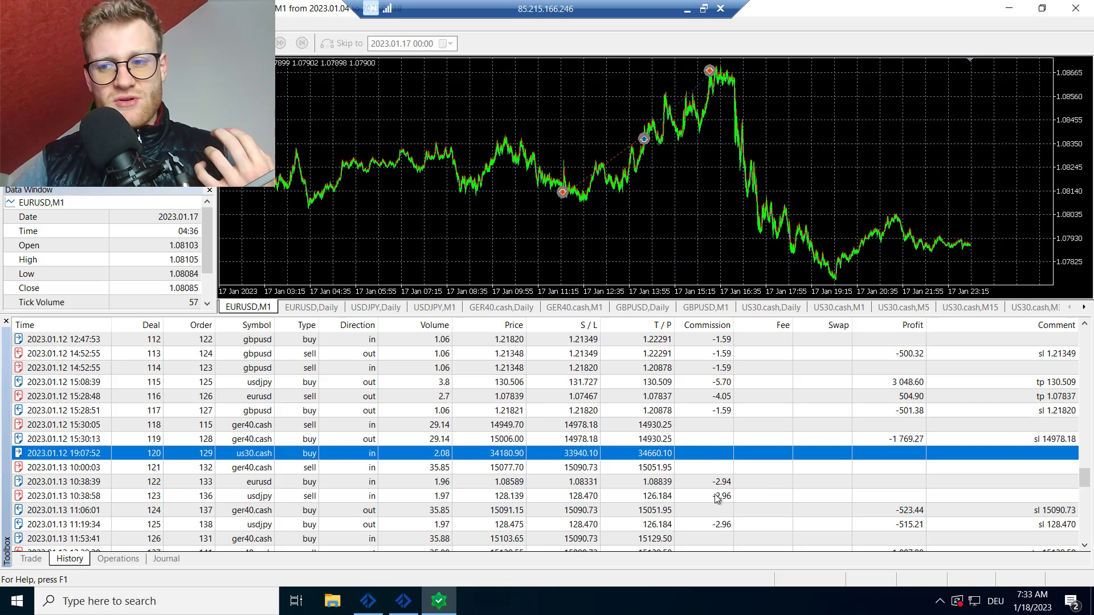
pyautogui.scroll(-14, 695, 479)
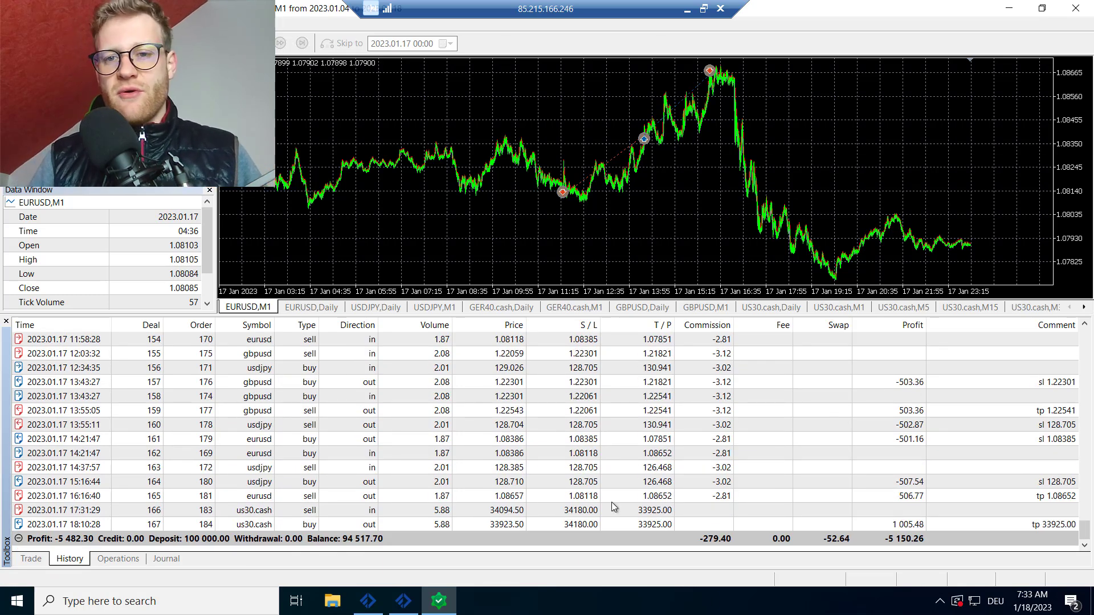
# Review deals 167, 160, 163 and 164 near the -5 482.30 totals row
pyautogui.click(477, 524)
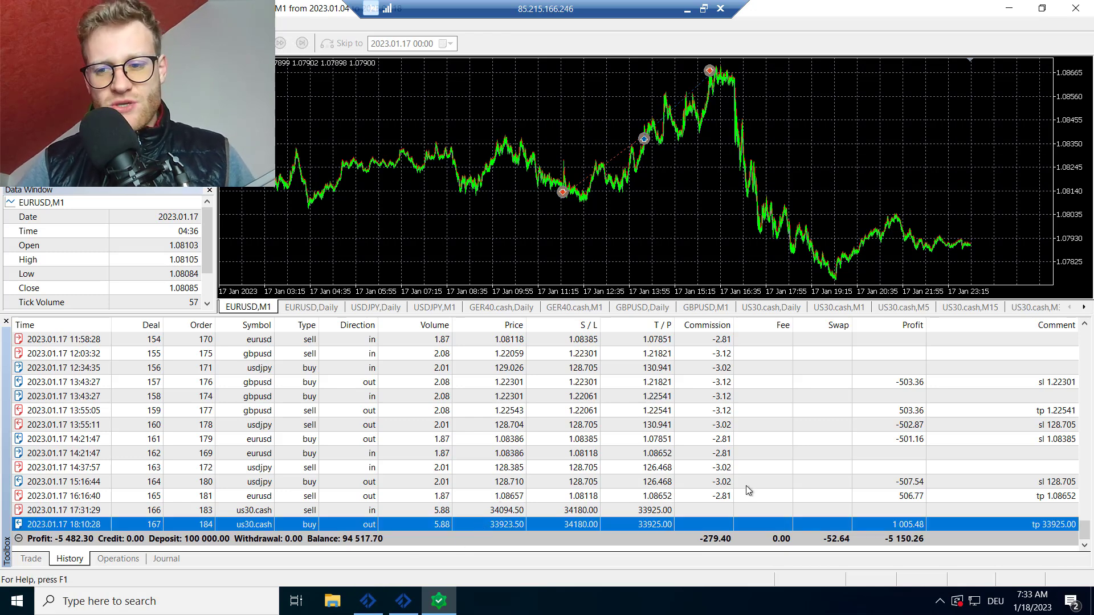
pyautogui.click(648, 425)
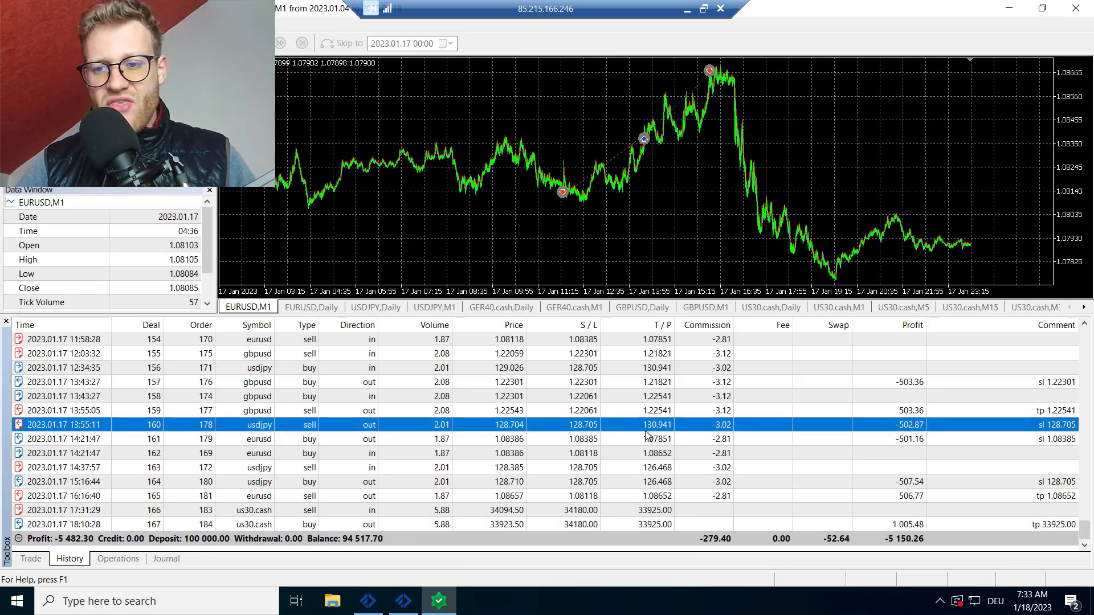
pyautogui.click(657, 473)
pyautogui.click(667, 482)
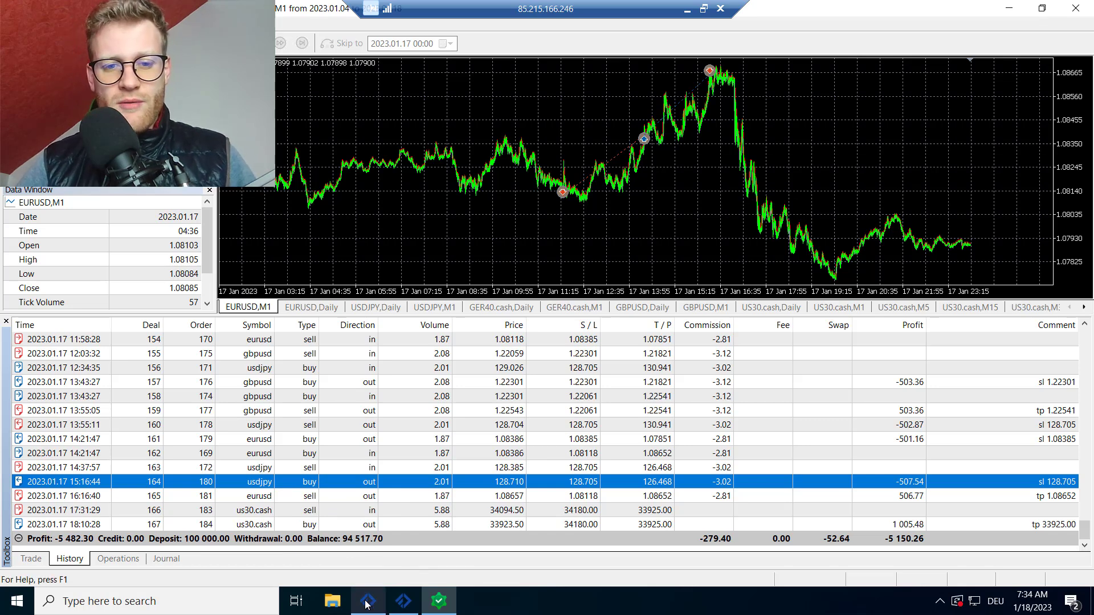
pyautogui.moveTo(368, 604)
pyautogui.click(371, 556)
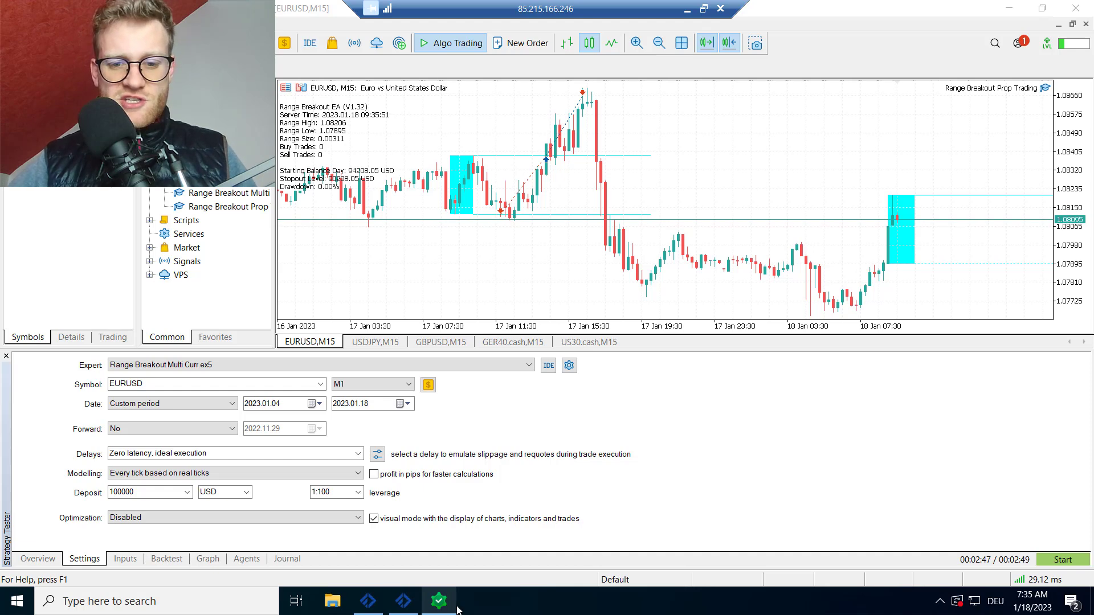
# Bring the live terminal with the EURUSD M15 chart back to the front
pyautogui.moveTo(456, 609)
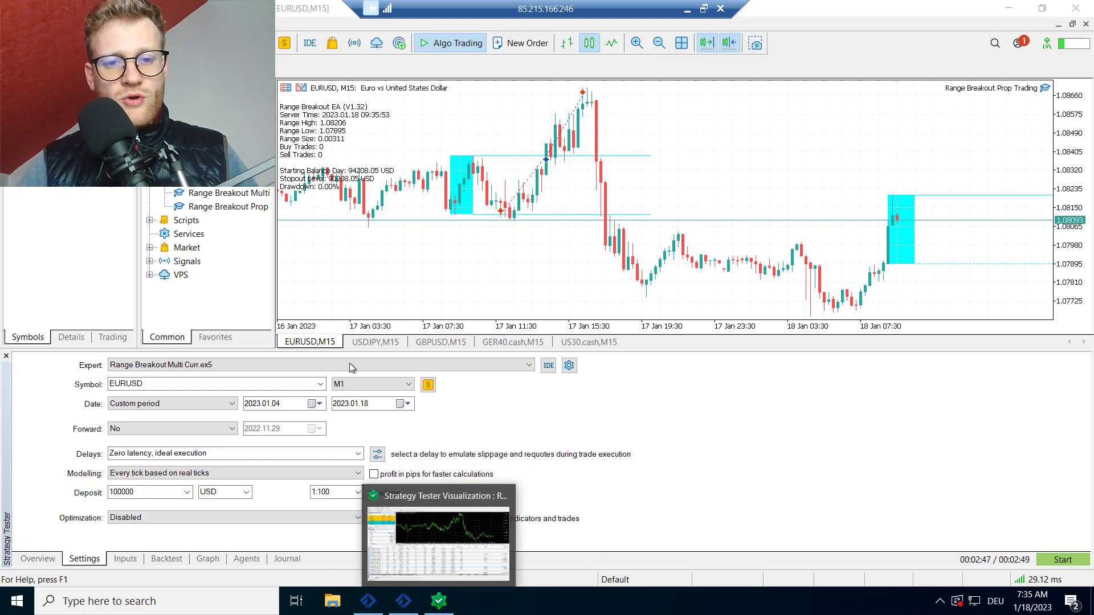
# Tile the EURUSD, USDJPY, GBPUSD, GER40.cash and US30.cash charts and close the Strategy Tester
pyautogui.click(681, 43)
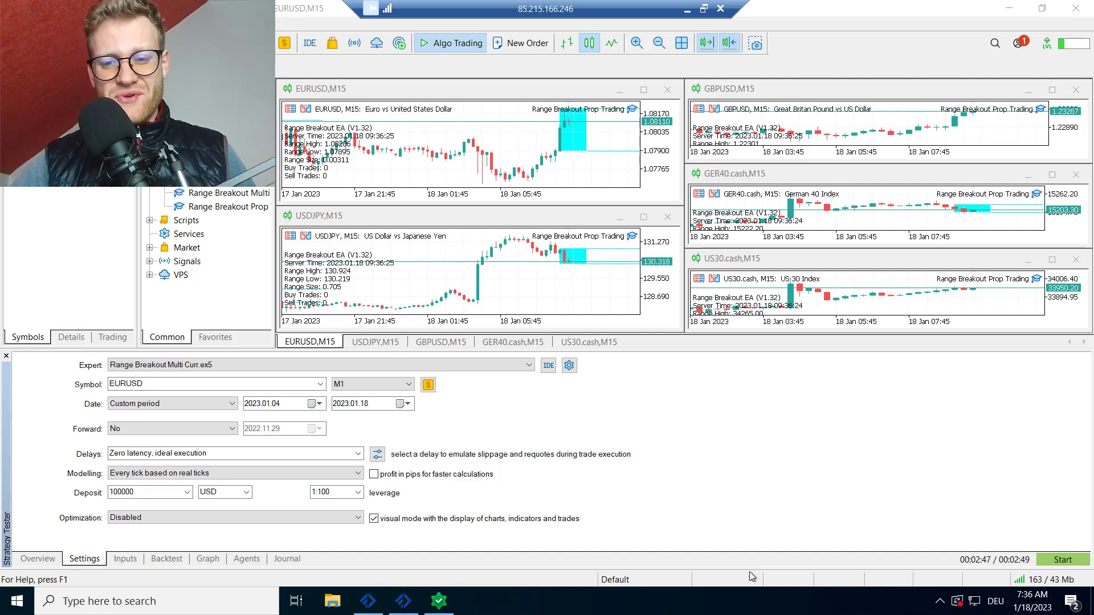
pyautogui.click(623, 387)
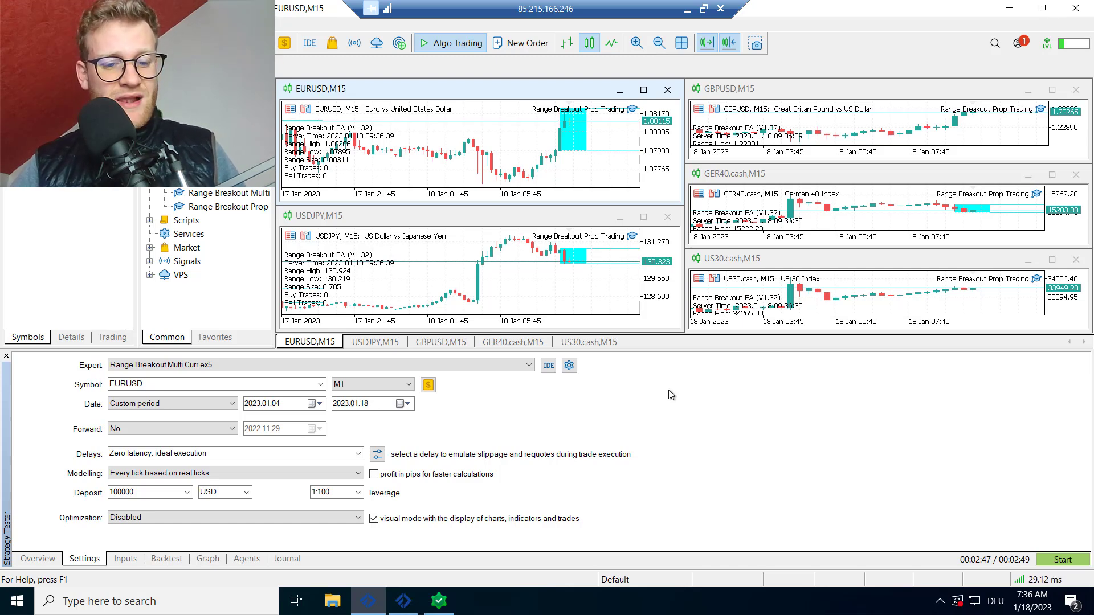
pyautogui.hotkey('ctrl', 'r')
# Show the empty Trade list in the Toolbox, shrink it, and re-tile the five charts above
pyautogui.hotkey('ctrl', 't')
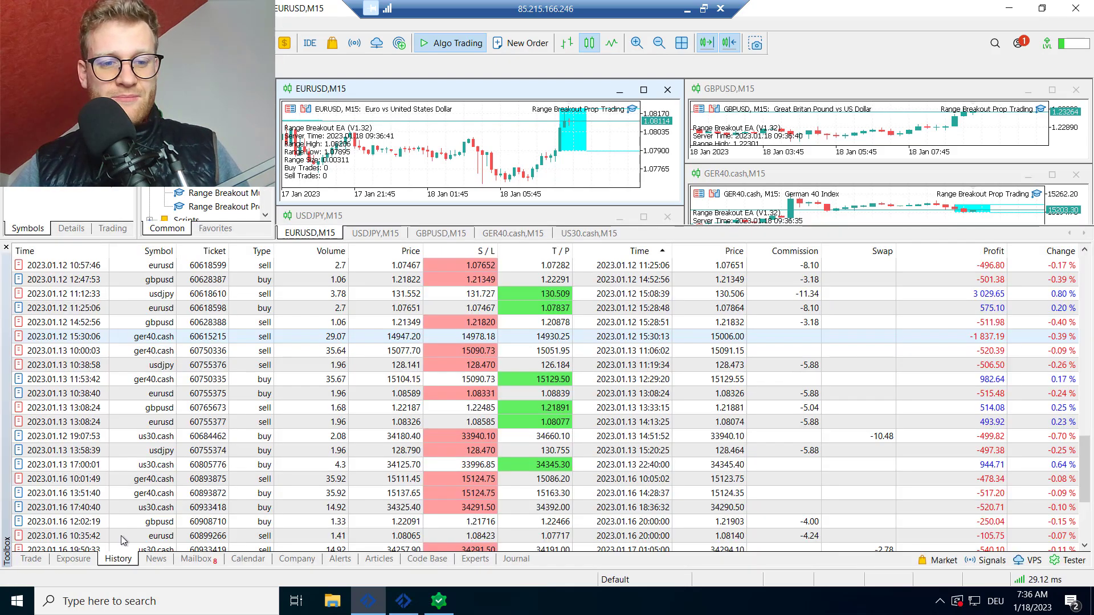
pyautogui.click(31, 559)
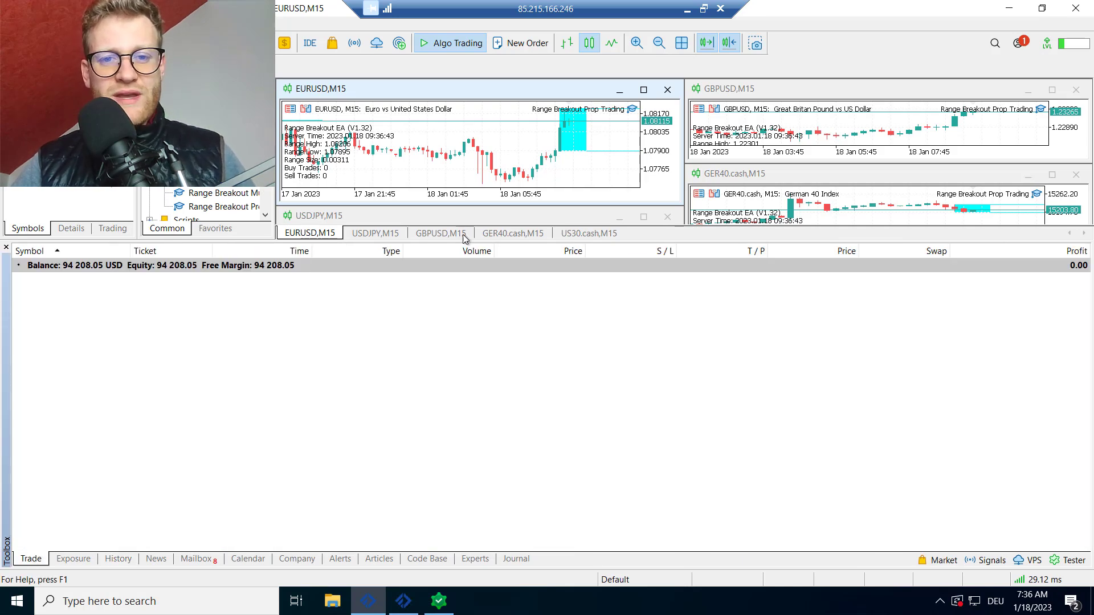
pyautogui.moveTo(461, 242); pyautogui.dragTo(453, 374)
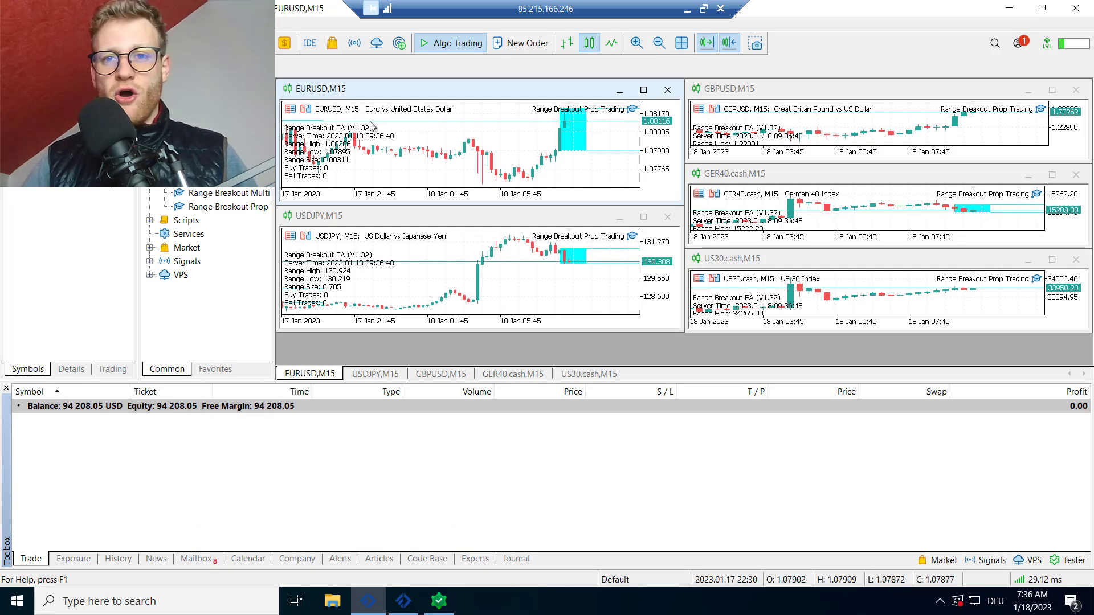
pyautogui.click(681, 44)
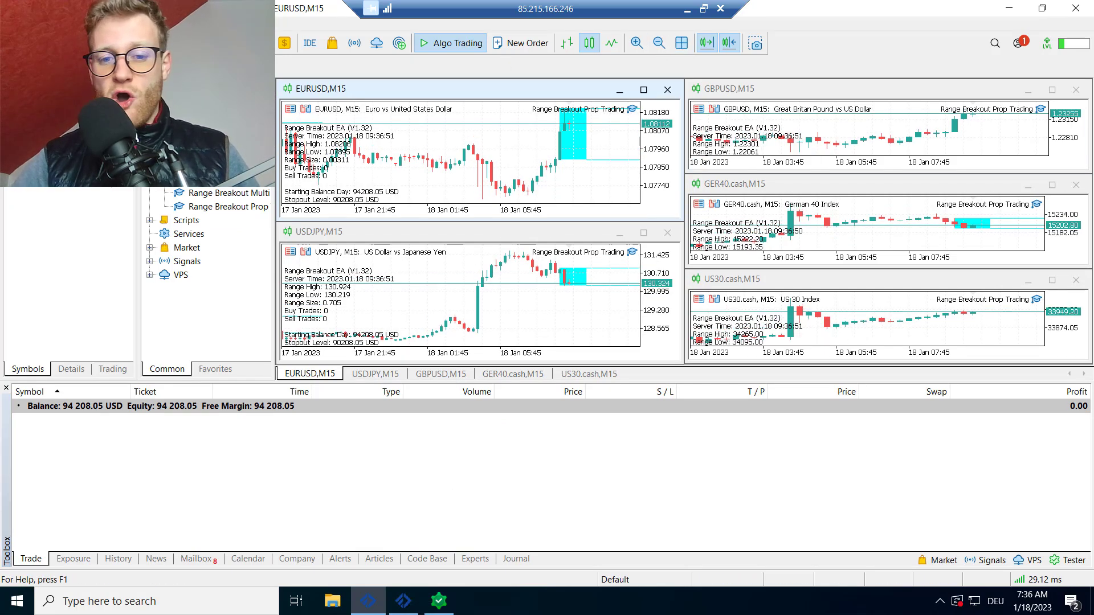